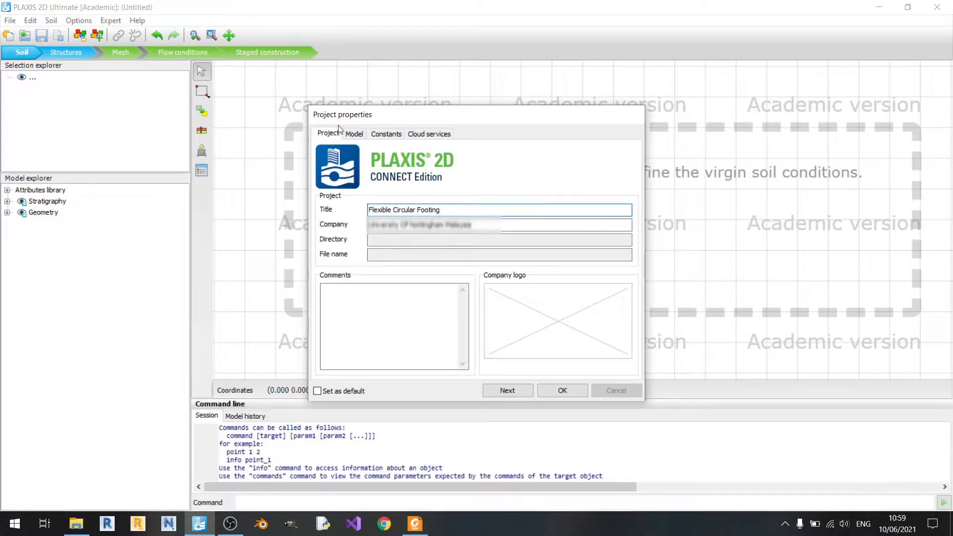
# Set the model to Axisymmetry with x max 5 and y max 4, then accept the project properties.
pyautogui.click(355, 135)
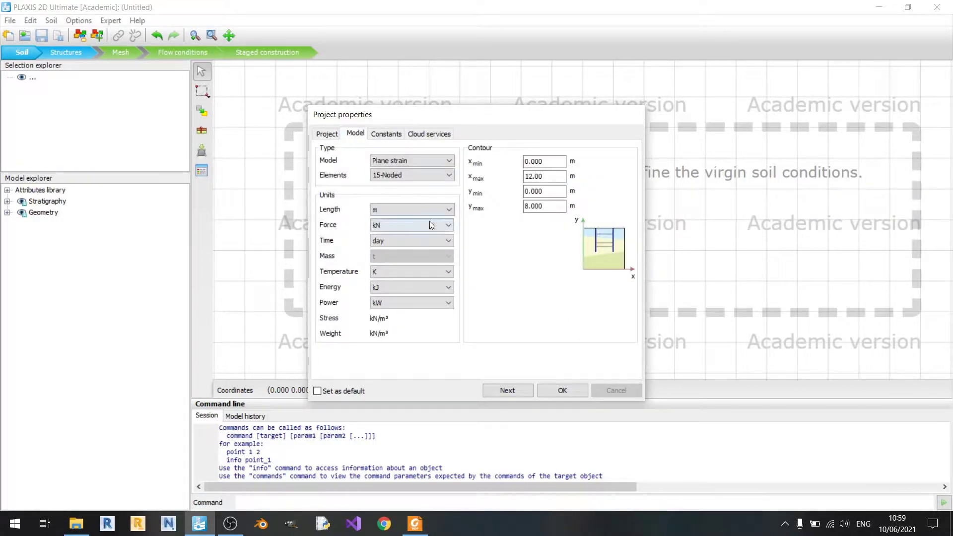
pyautogui.click(407, 161)
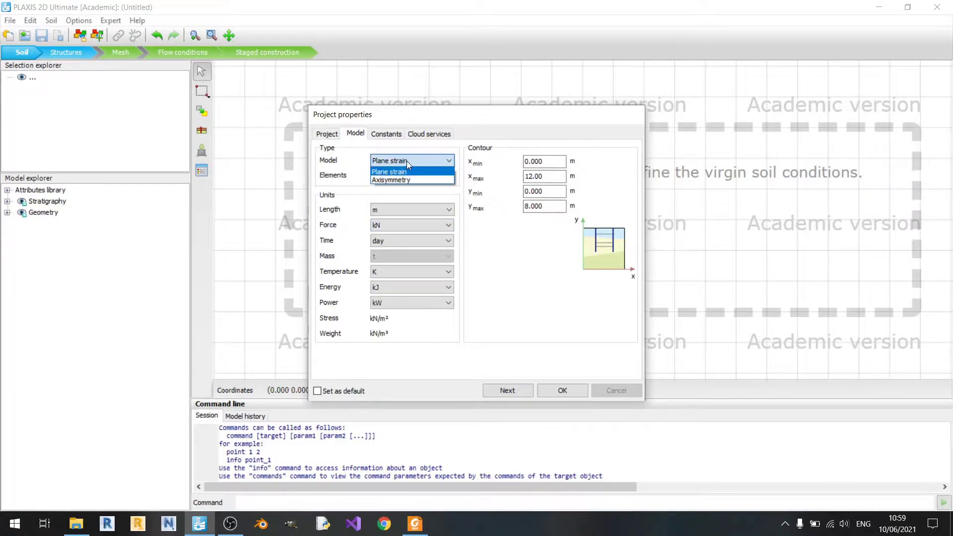
pyautogui.click(404, 180)
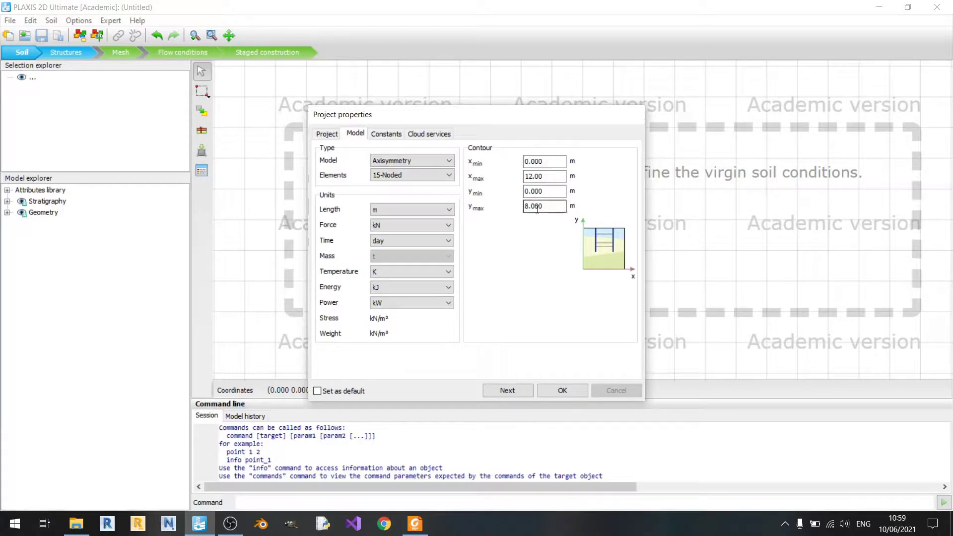
pyautogui.moveTo(546, 177); pyautogui.dragTo(490, 174)
pyautogui.write('5')
pyautogui.press('Tab')
pyautogui.press('Tab')
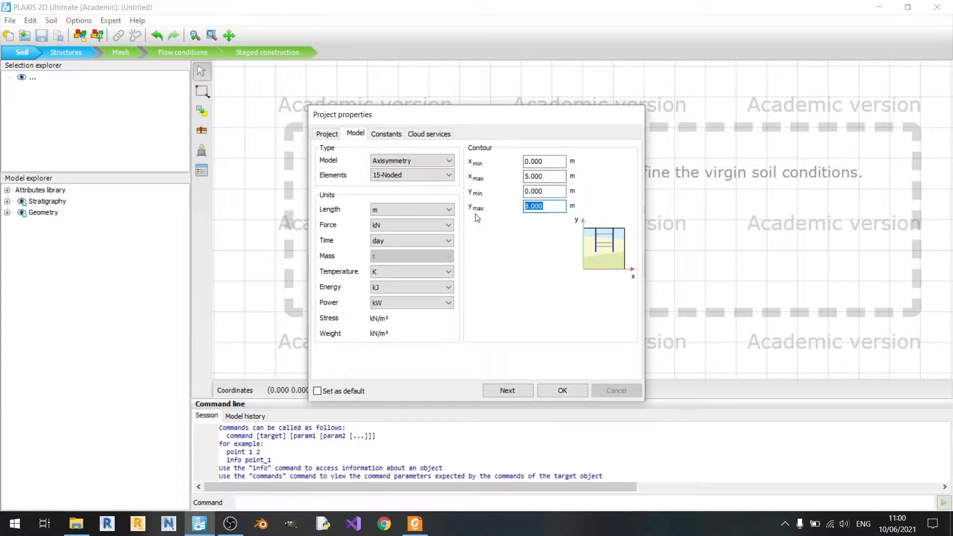
pyautogui.write('4')
pyautogui.click(394, 134)
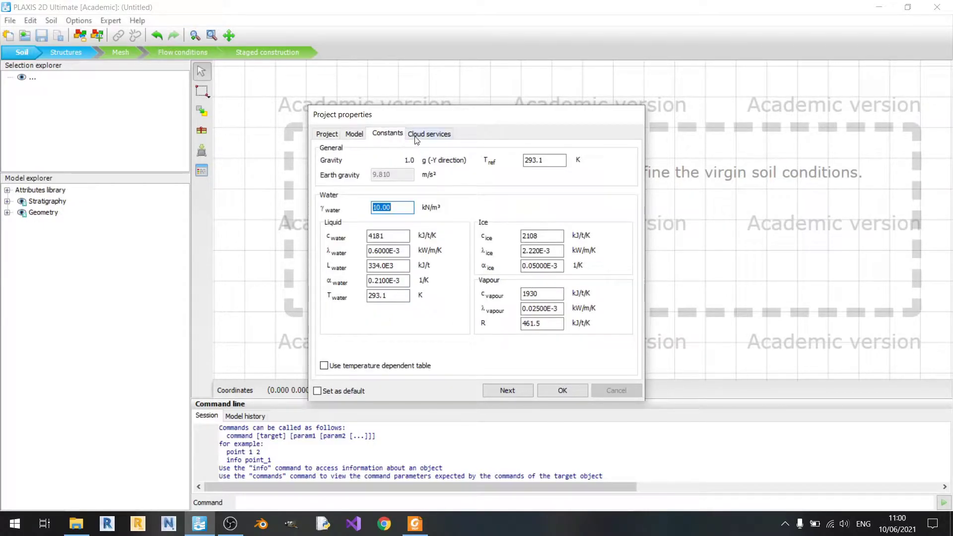
pyautogui.click(428, 134)
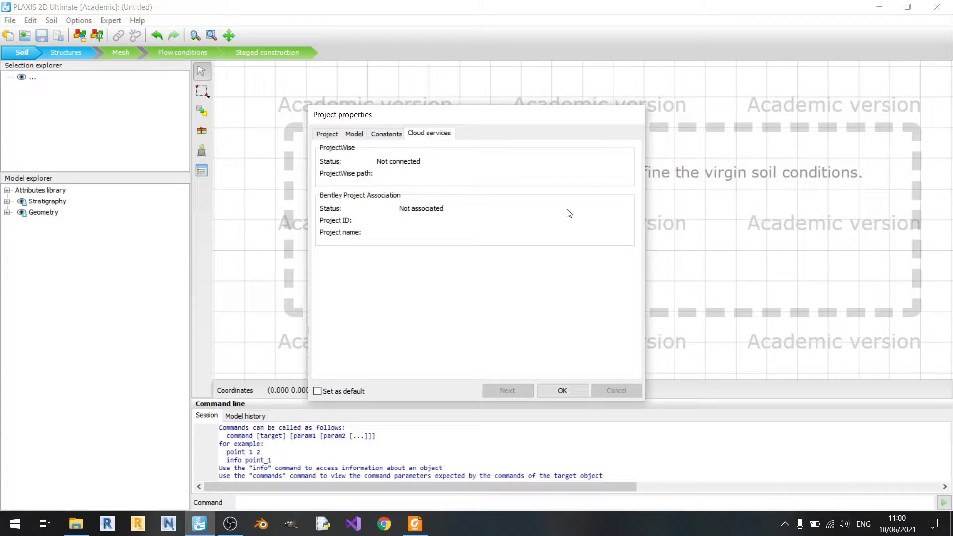
pyautogui.click(561, 391)
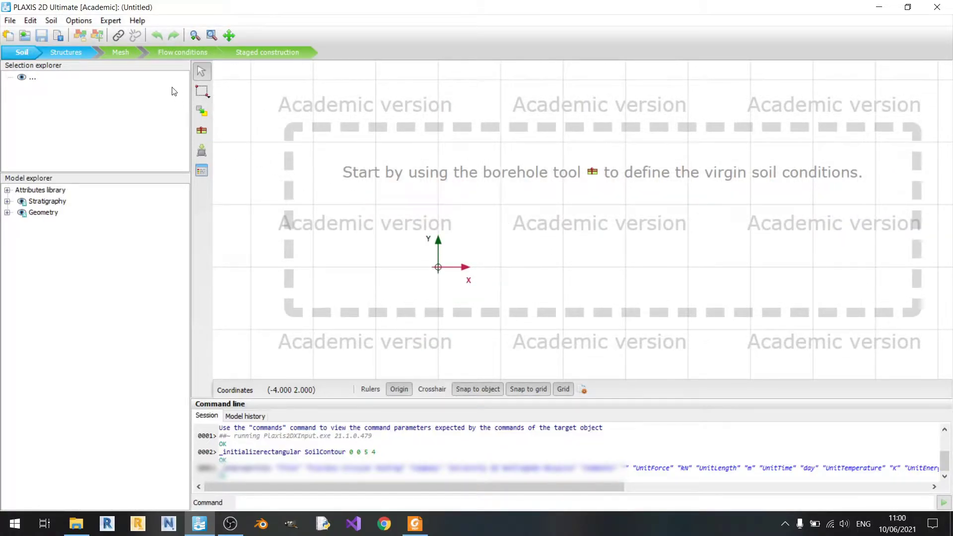
# Review the Model, Constants and Cloud services settings in project properties and close without changes.
pyautogui.click(58, 36)
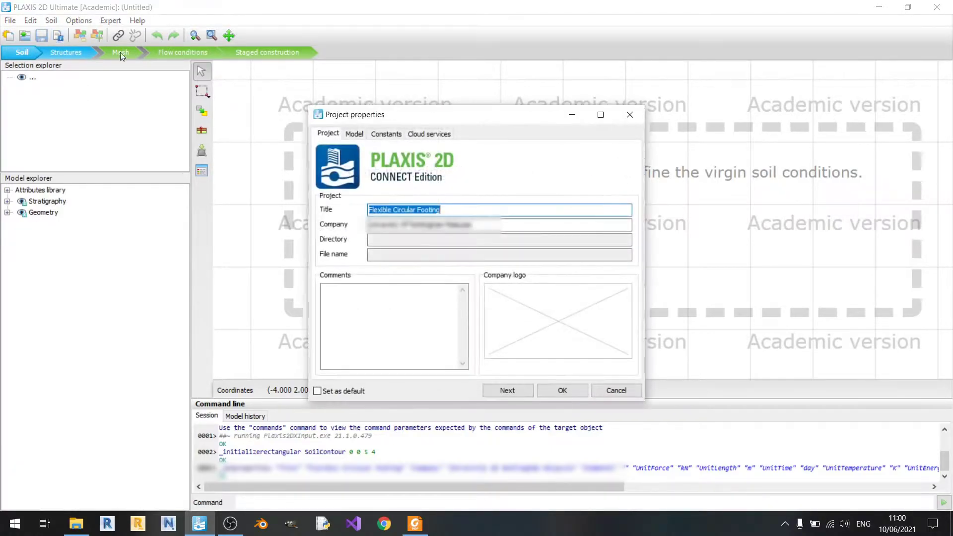
pyautogui.click(355, 134)
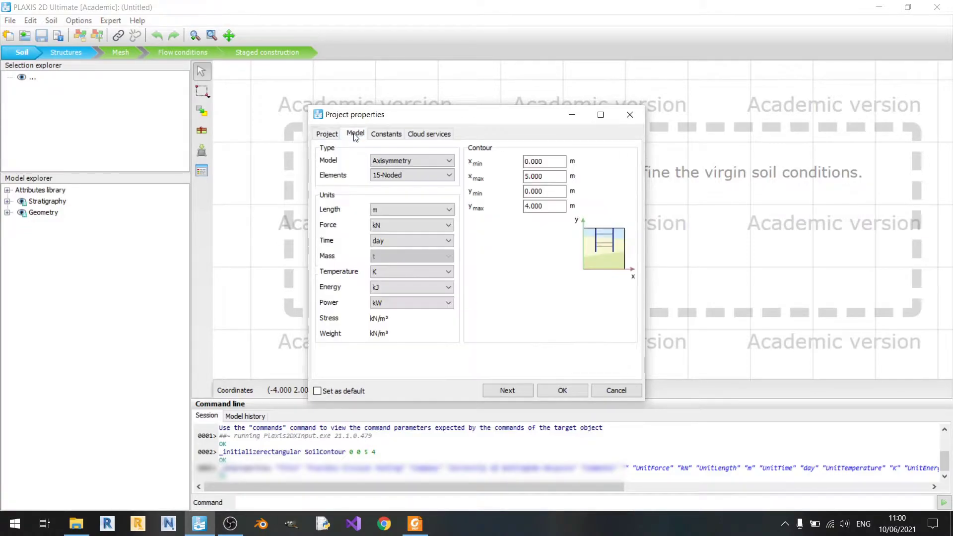
pyautogui.click(392, 134)
pyautogui.click(427, 134)
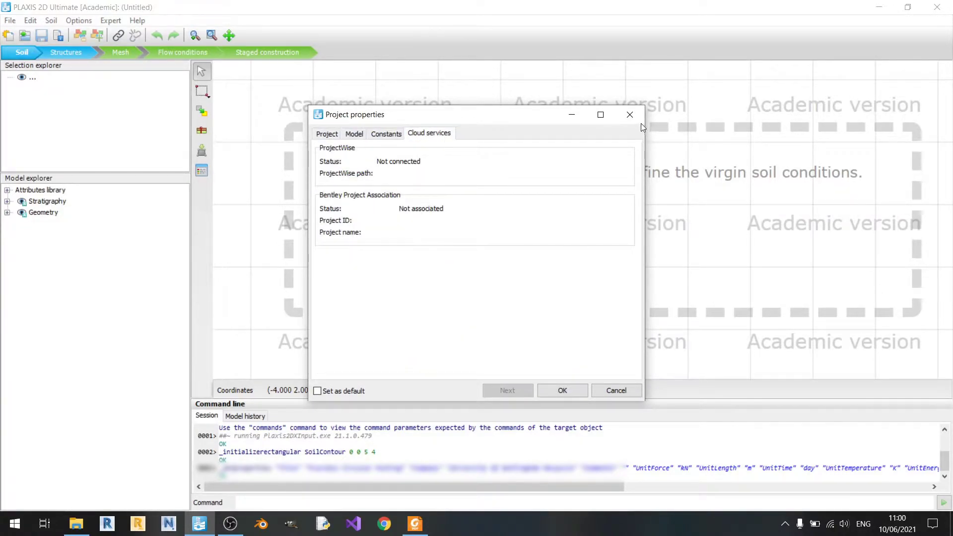
pyautogui.click(629, 114)
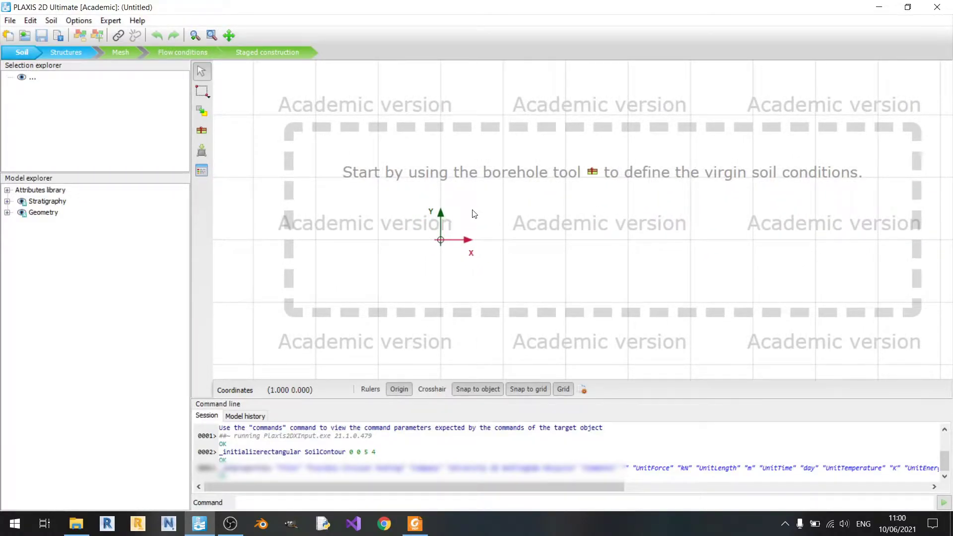
# Place a borehole at x = 0 with one layer topped at 4 m and water head 2 m.
pyautogui.click(201, 130)
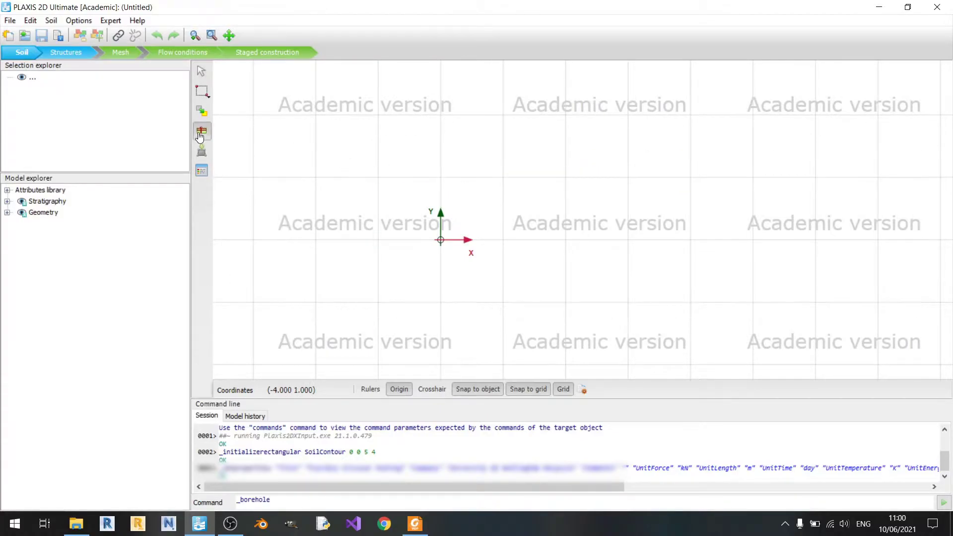
pyautogui.click(452, 249)
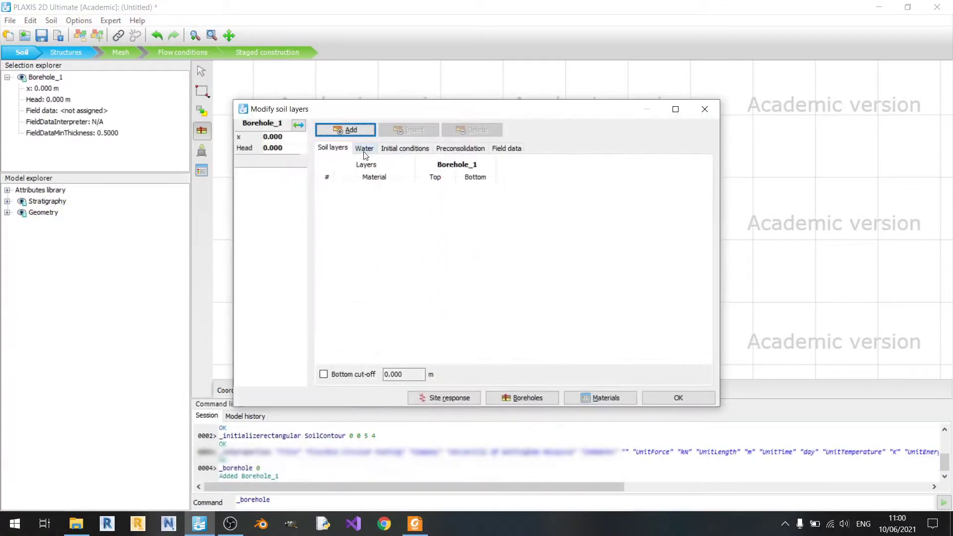
pyautogui.click(345, 129)
pyautogui.click(435, 191)
pyautogui.write('4')
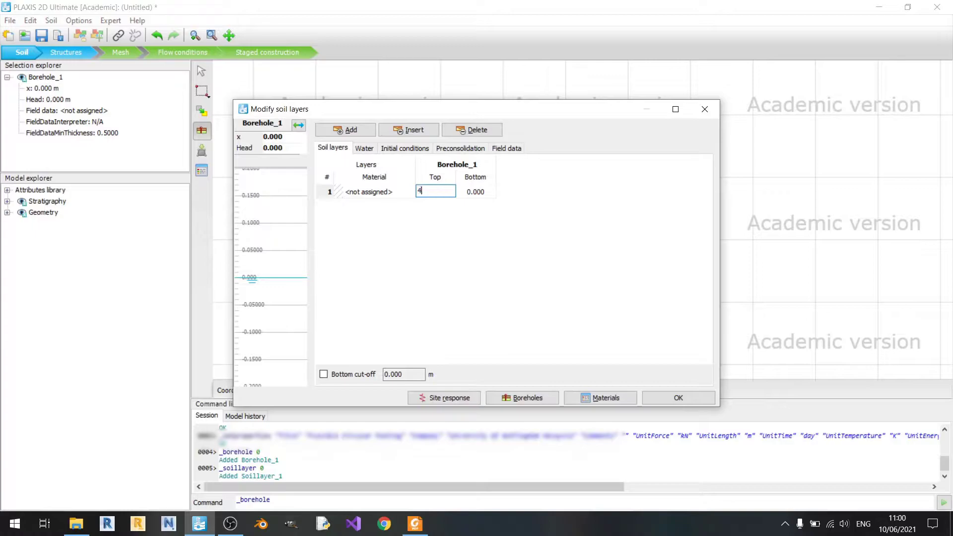
pyautogui.press('Tab')
pyautogui.click(240, 149)
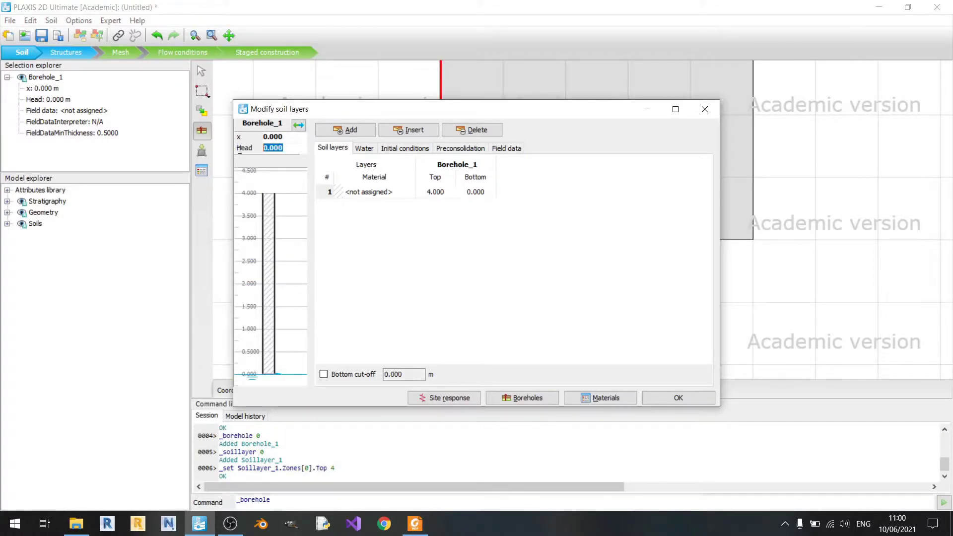
pyautogui.write('2')
pyautogui.press('Return')
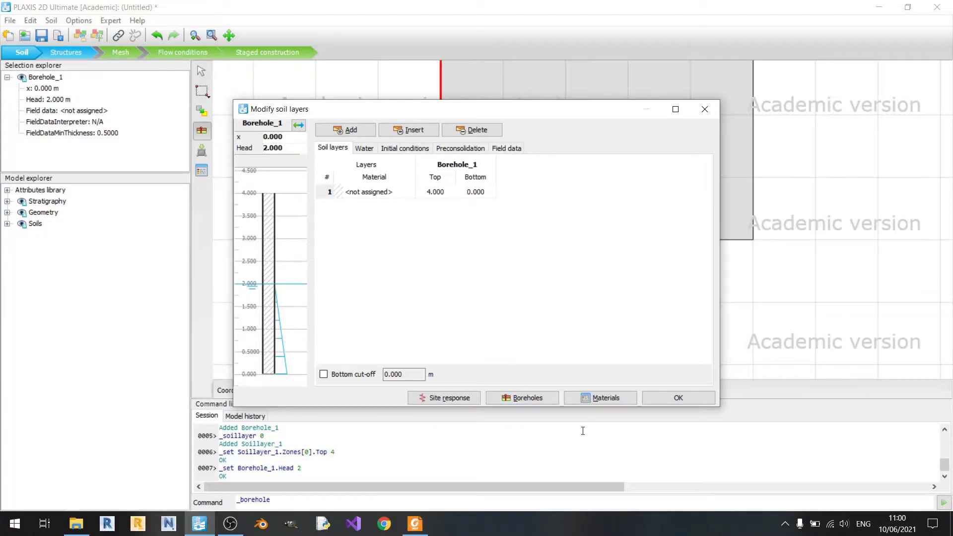
# Copy the Sand material from the global library into the project materials.
pyautogui.click(611, 399)
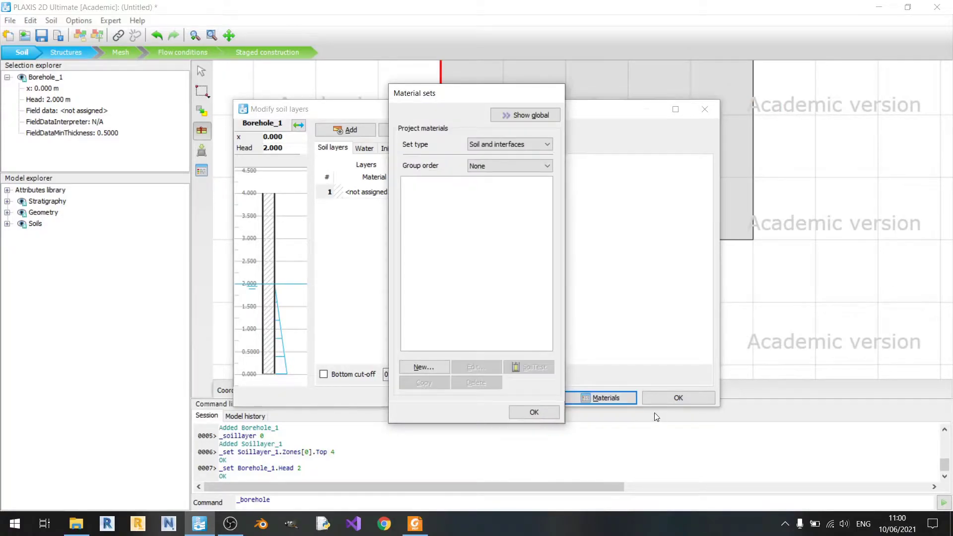
pyautogui.click(541, 119)
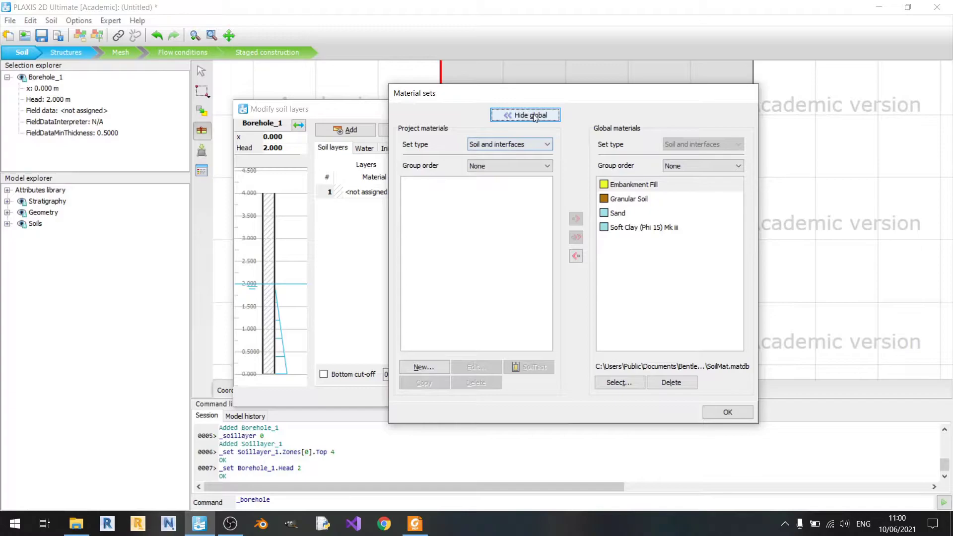
pyautogui.click(516, 114)
pyautogui.click(510, 114)
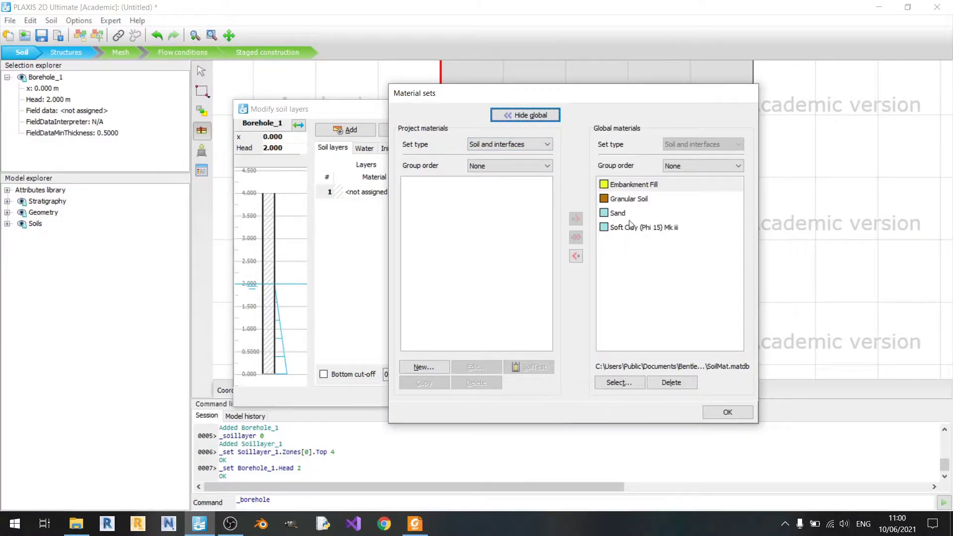
pyautogui.click(598, 213)
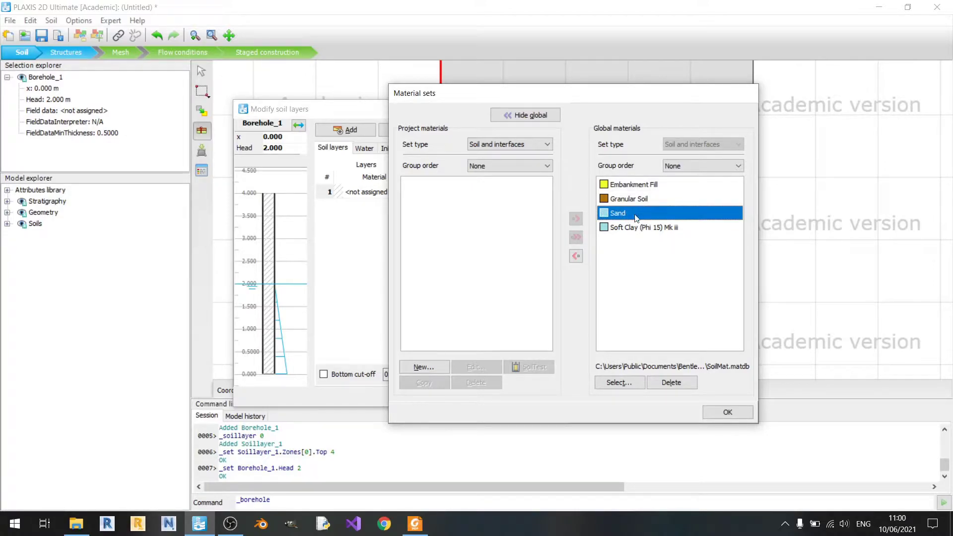
pyautogui.click(576, 256)
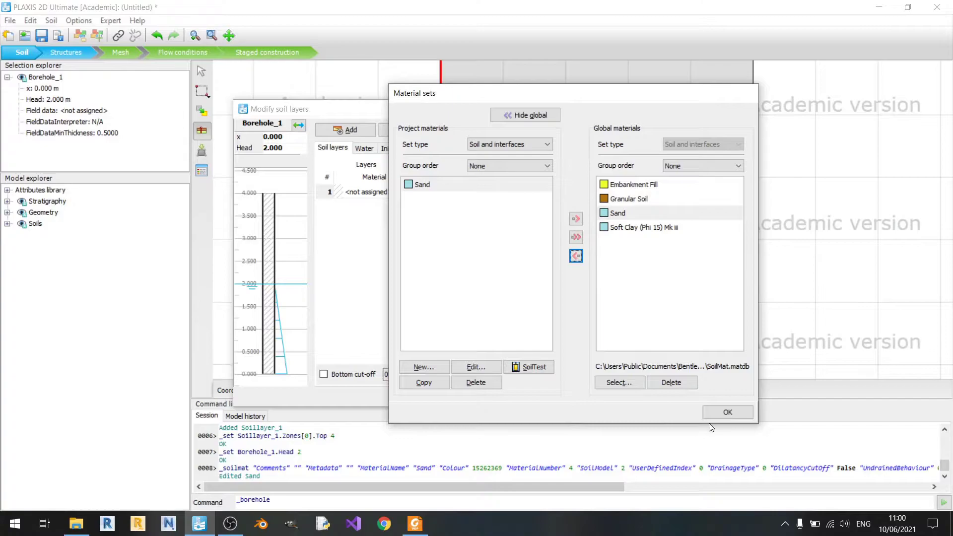
pyautogui.click(716, 412)
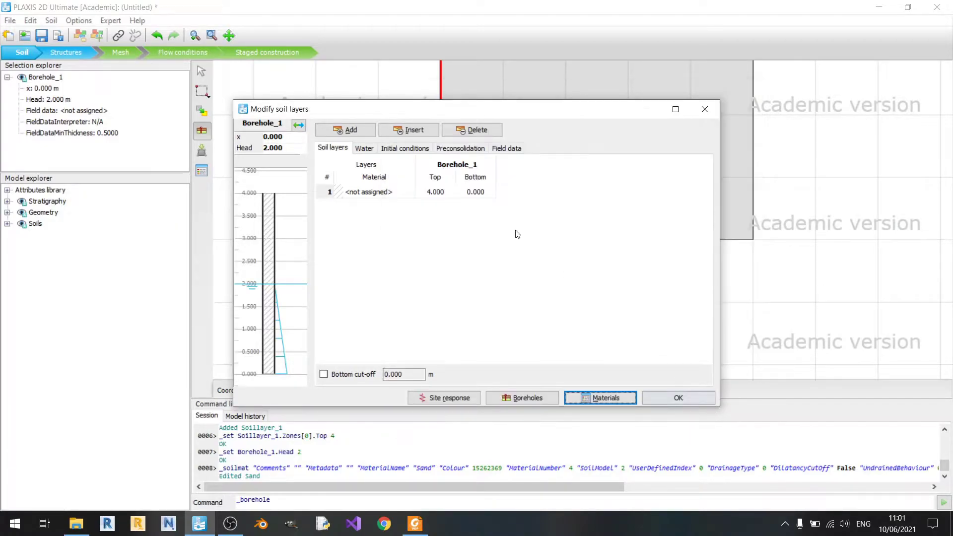
# Assign Sand to soil layer 1 and confirm the borehole.
pyautogui.click(369, 192)
pyautogui.click(372, 192)
pyautogui.click(369, 203)
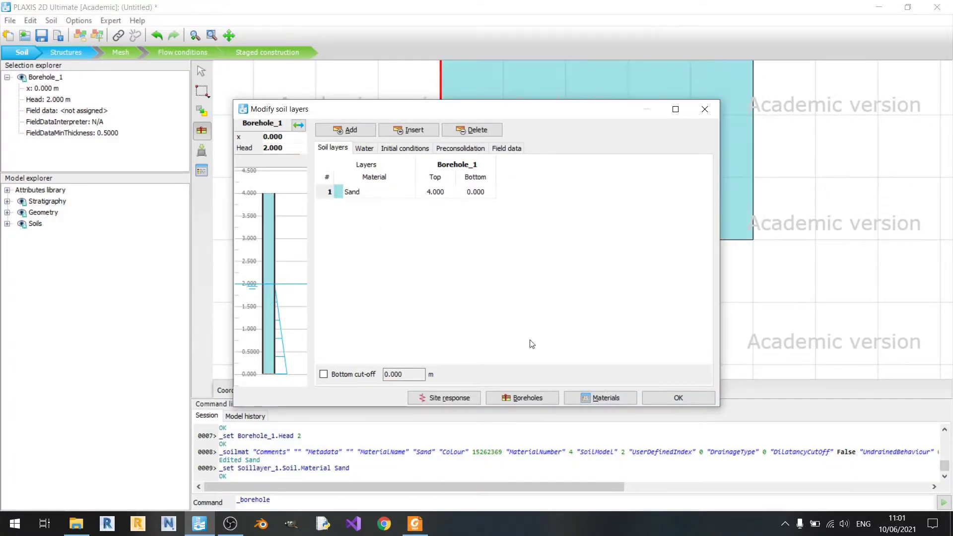
pyautogui.click(677, 398)
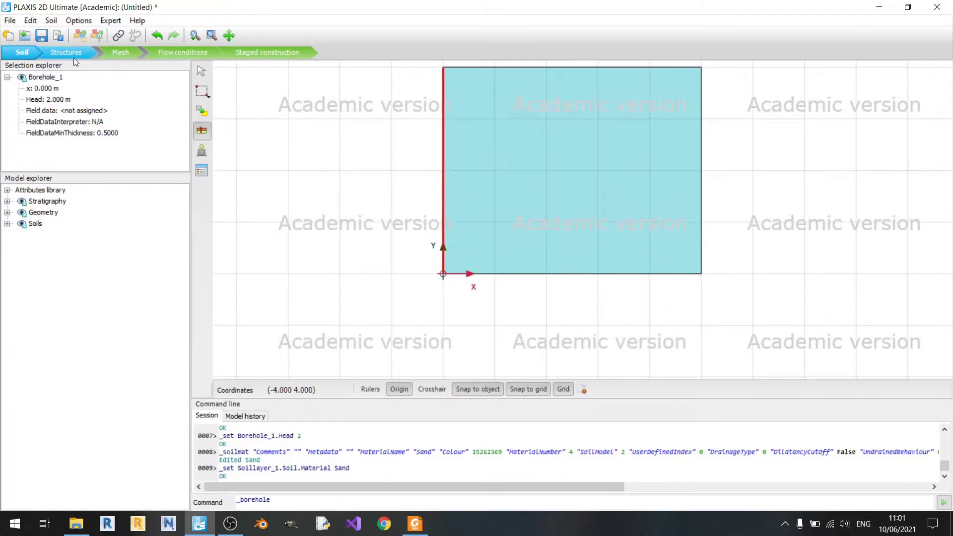
# In Structures, draw Plate_1 along the ground surface from (0, 4) to (1, 4).
pyautogui.click(71, 54)
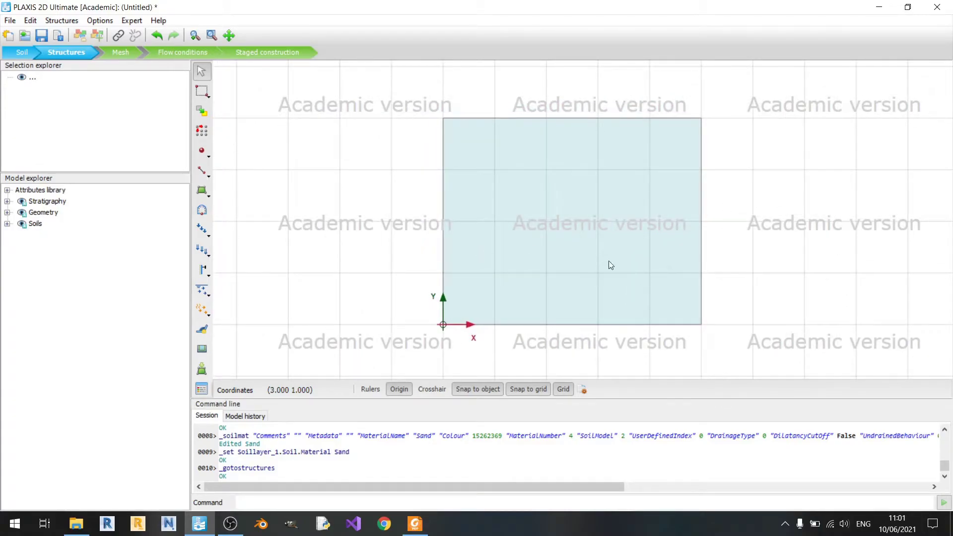
pyautogui.click(208, 275)
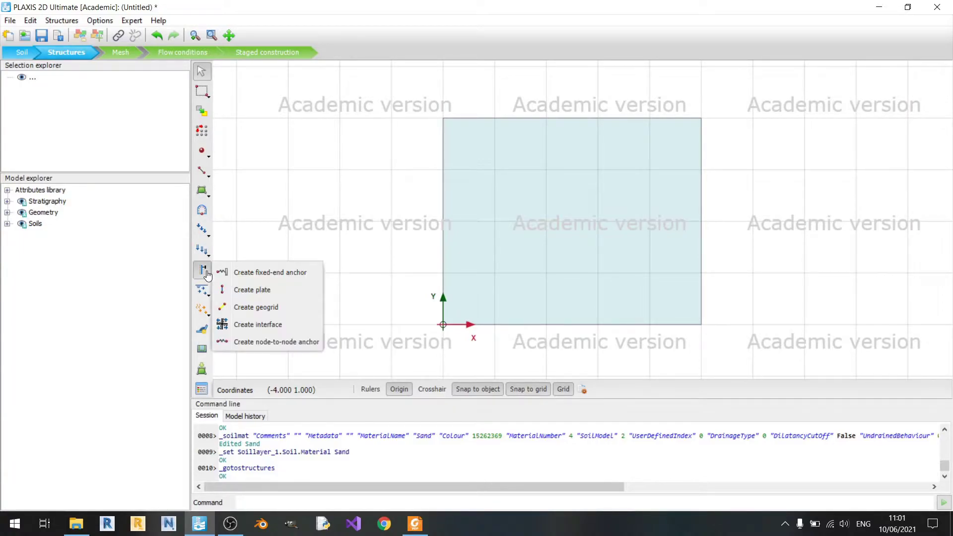
pyautogui.click(245, 293)
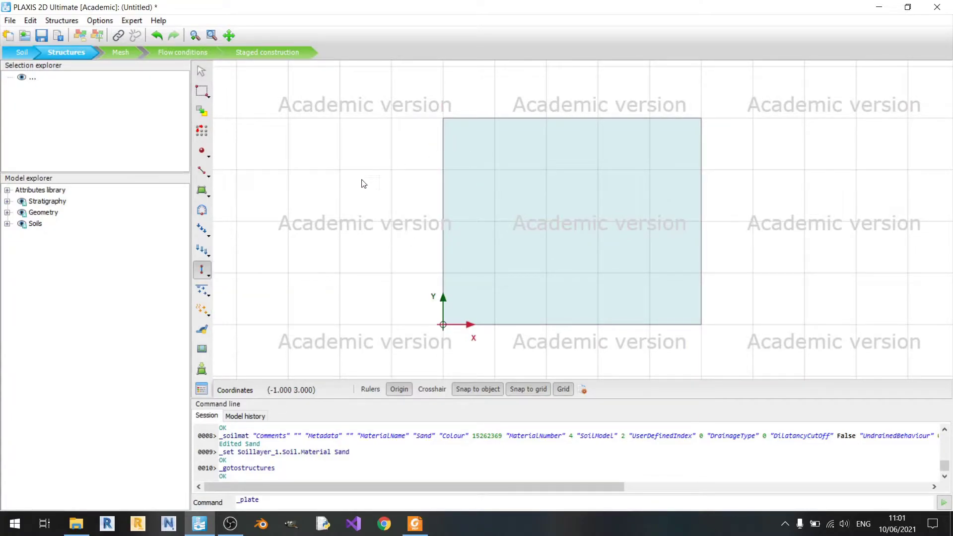
pyautogui.press('Escape')
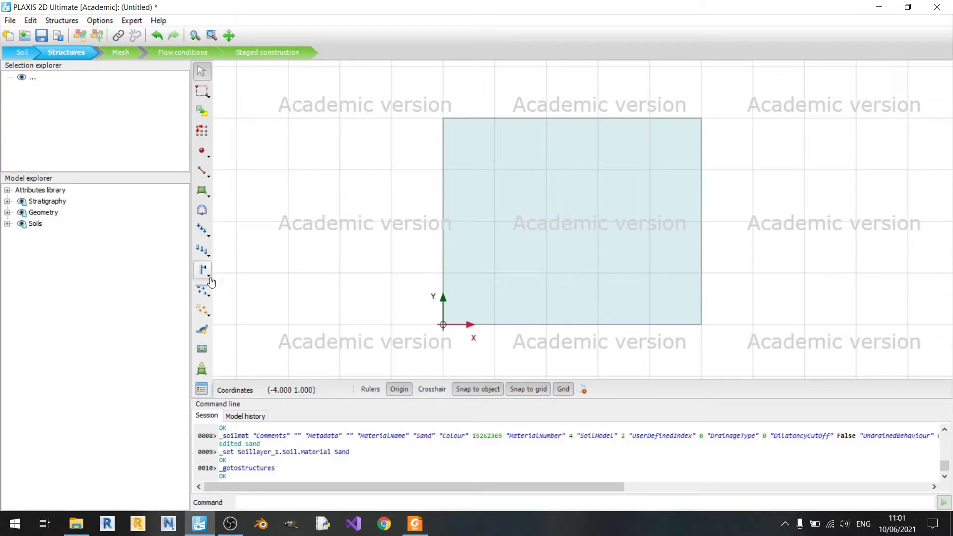
pyautogui.click(206, 276)
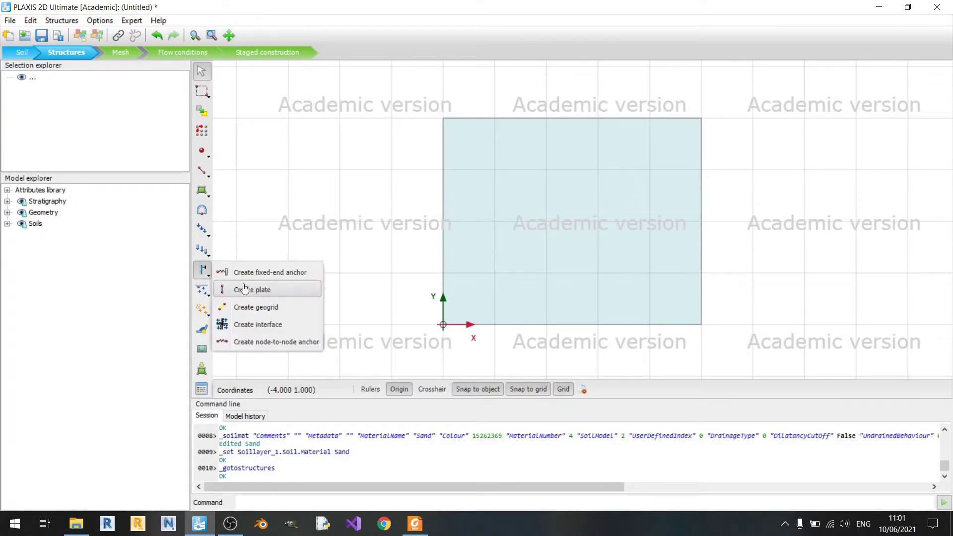
pyautogui.click(252, 291)
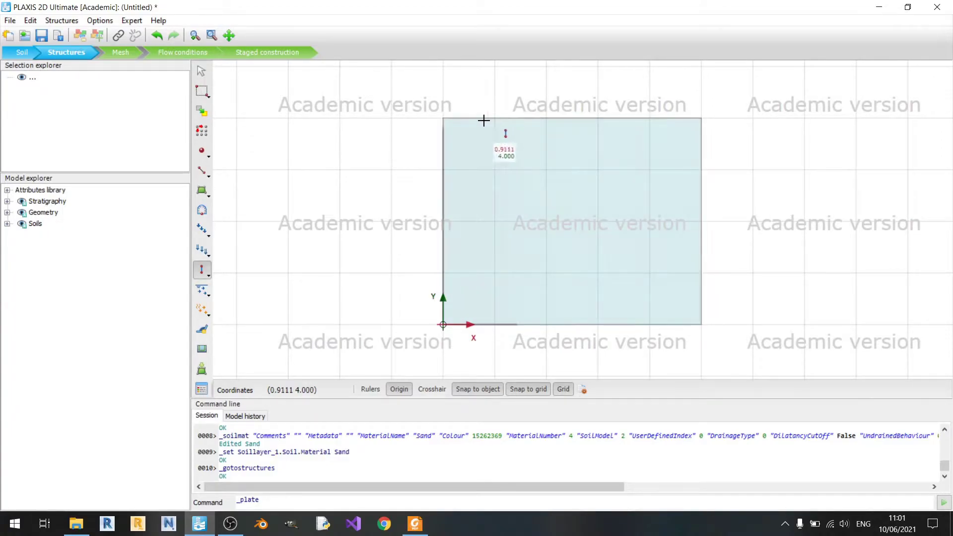
pyautogui.click(443, 118)
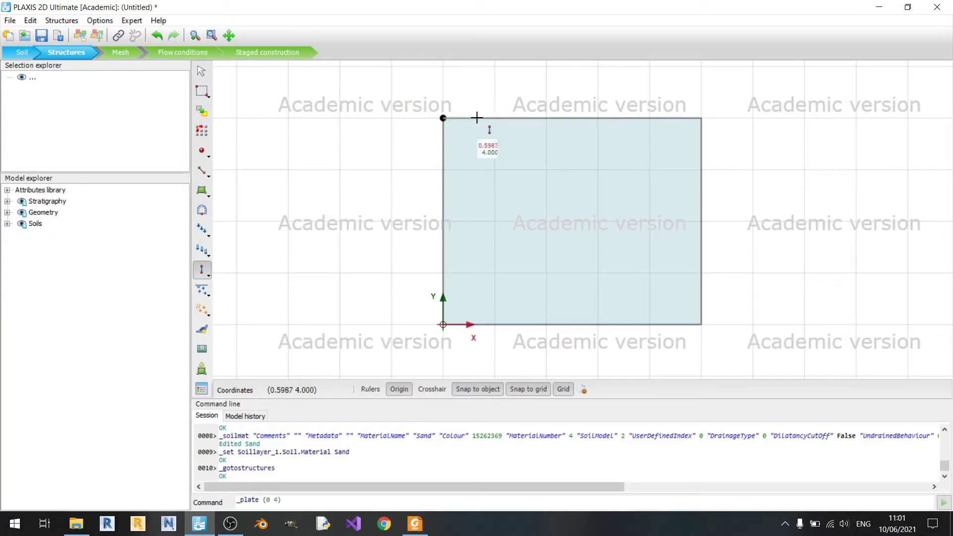
pyautogui.click(494, 118)
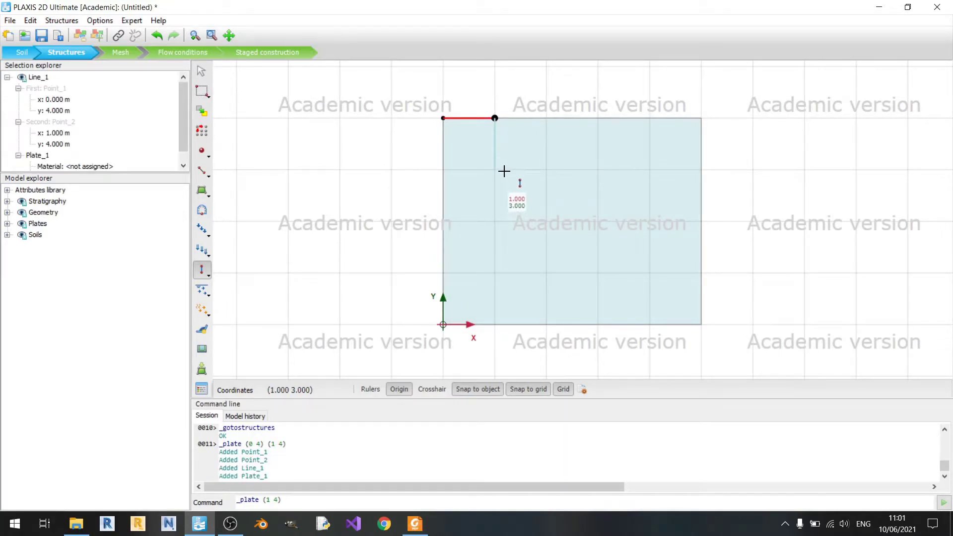
pyautogui.press('Escape')
pyautogui.click(348, 209)
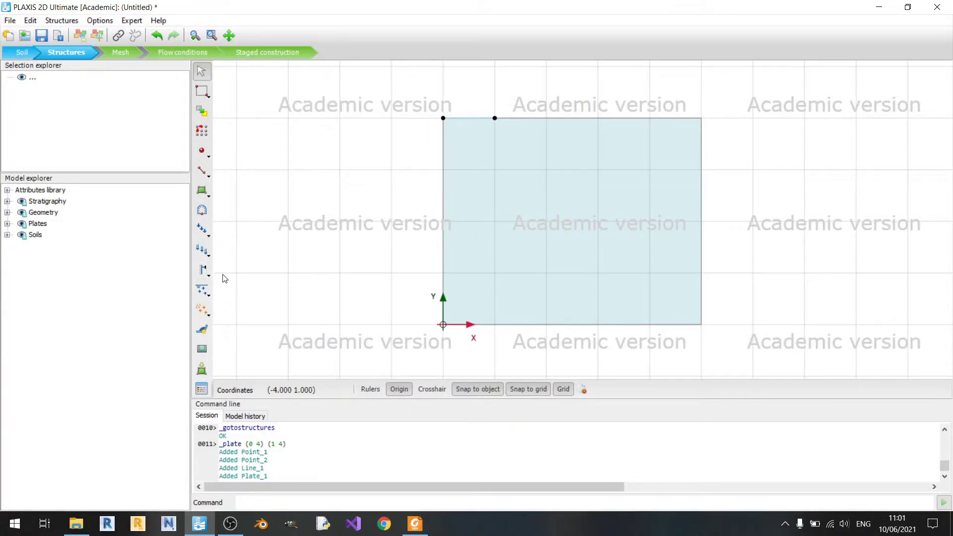
# Draw LineLoad_1 over the footing from (0, 4) to (1, 4) and select it.
pyautogui.click(202, 249)
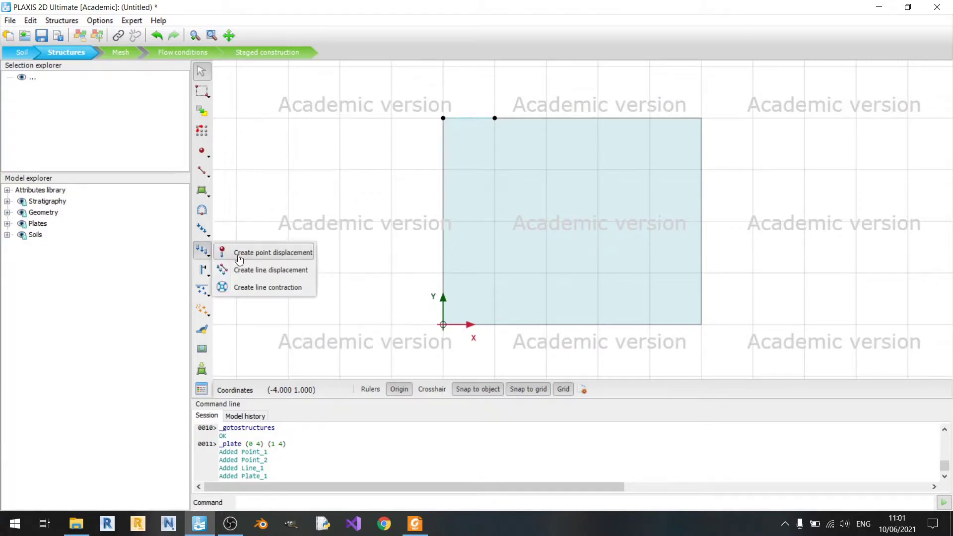
pyautogui.click(202, 230)
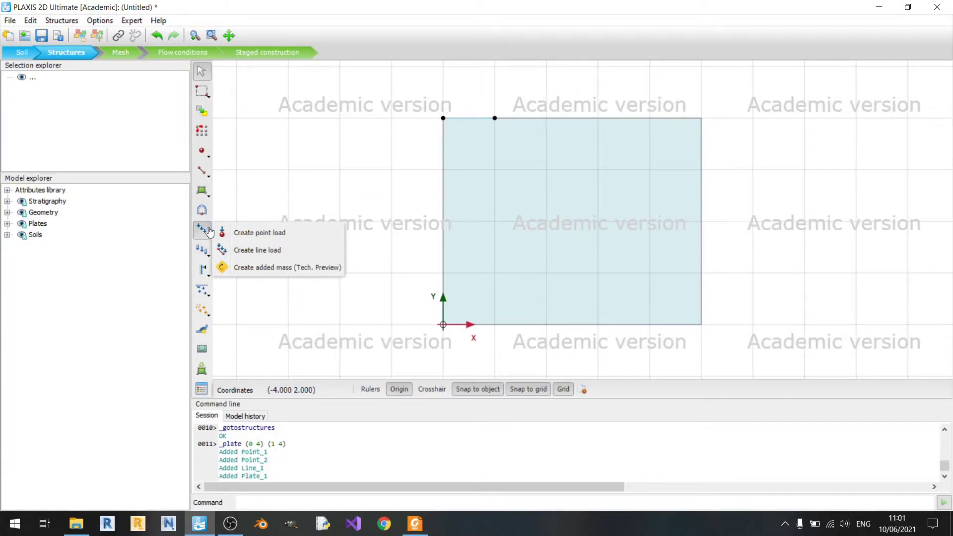
pyautogui.click(249, 250)
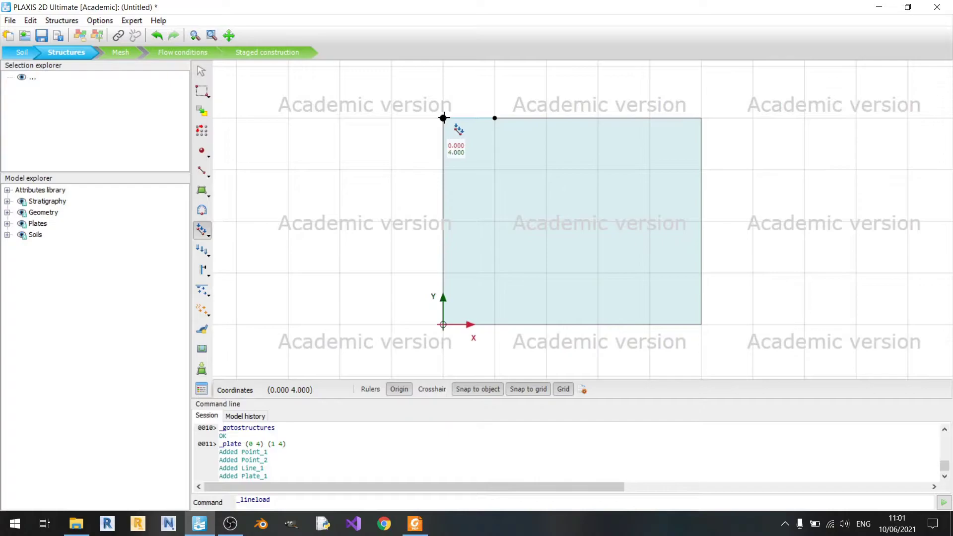
pyautogui.click(443, 118)
pyautogui.click(495, 119)
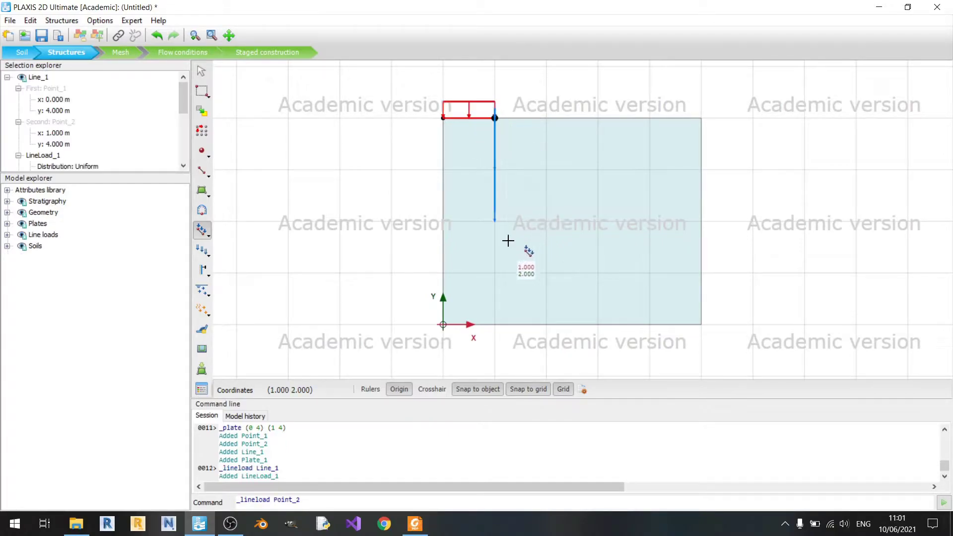
pyautogui.press('Escape')
pyautogui.click(431, 129)
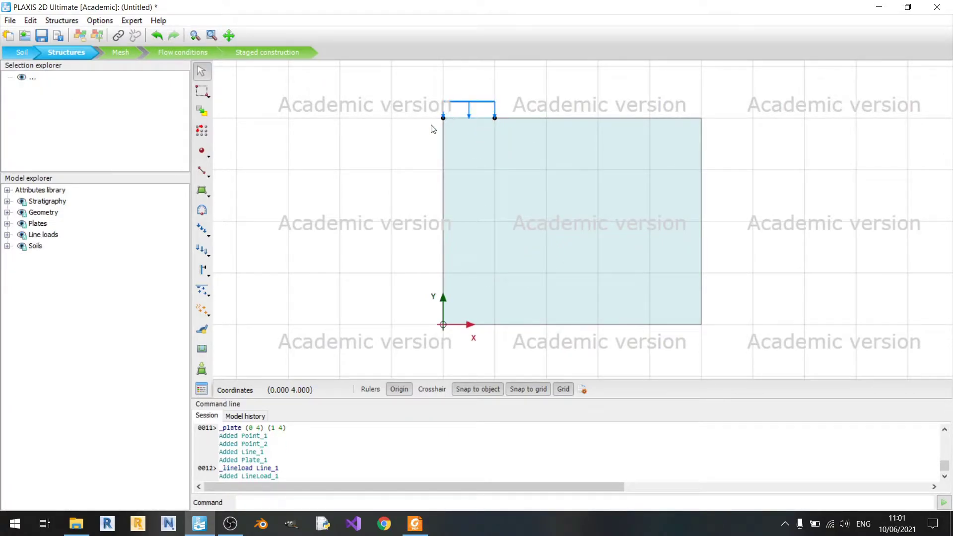
pyautogui.click(469, 106)
pyautogui.scroll(-3, 144, 139)
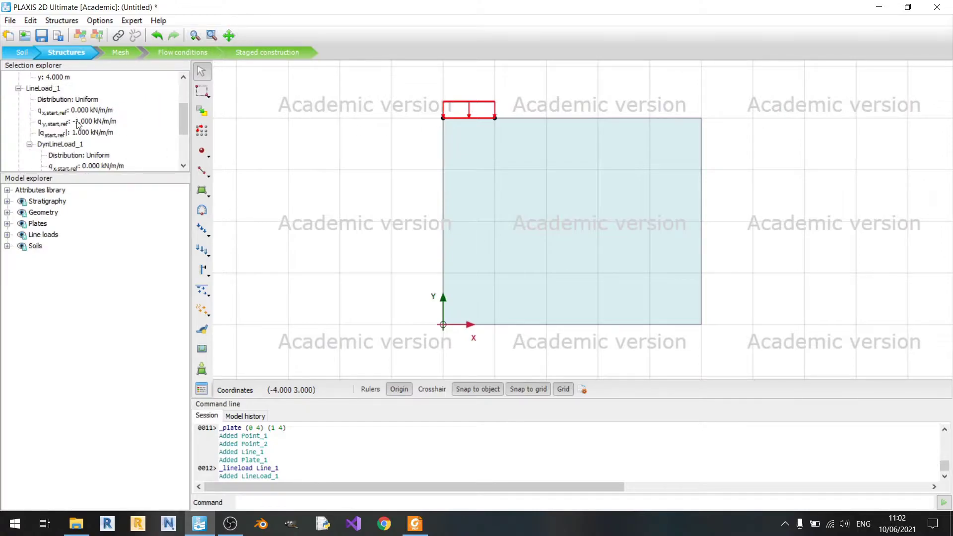
pyautogui.moveTo(386, 160)
pyautogui.mouseDown()
pyautogui.moveTo(357, 219)
pyautogui.moveTo(417, 173)
pyautogui.mouseUp()
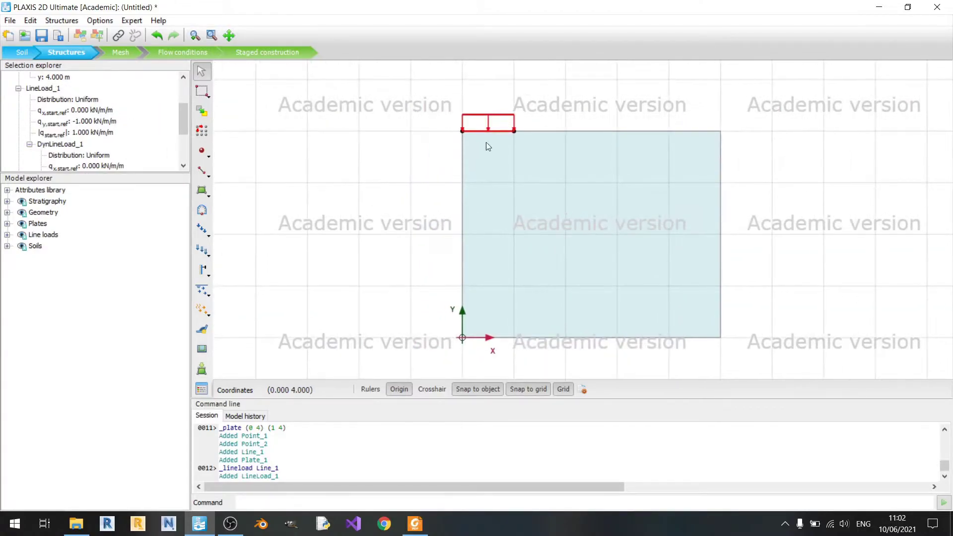
# Scroll the tutorial PDF to Figure 13 on page 29.
pyautogui.click(415, 523)
pyautogui.scroll(-20, 527, 301)
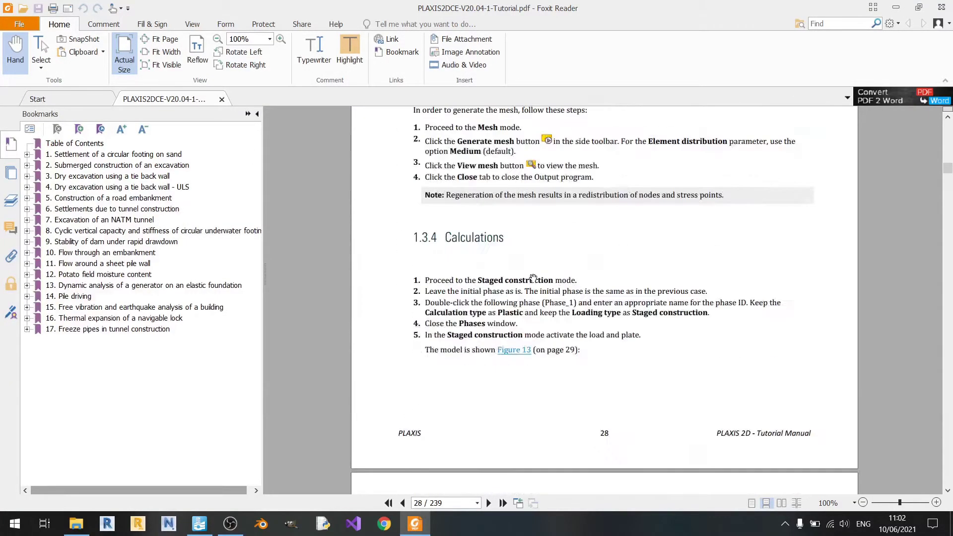
pyautogui.scroll(-10, 524, 271)
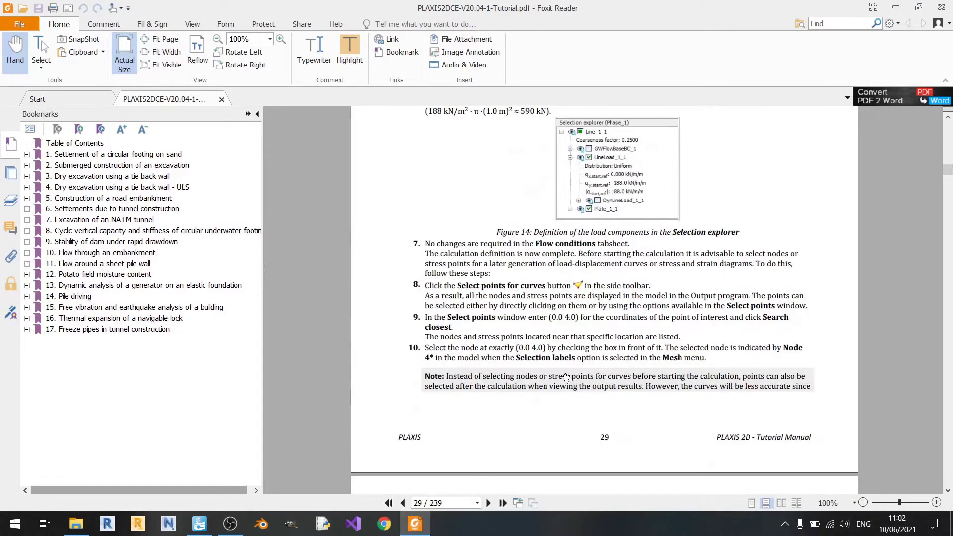
pyautogui.scroll(9, 559, 349)
pyautogui.scroll(3, 560, 349)
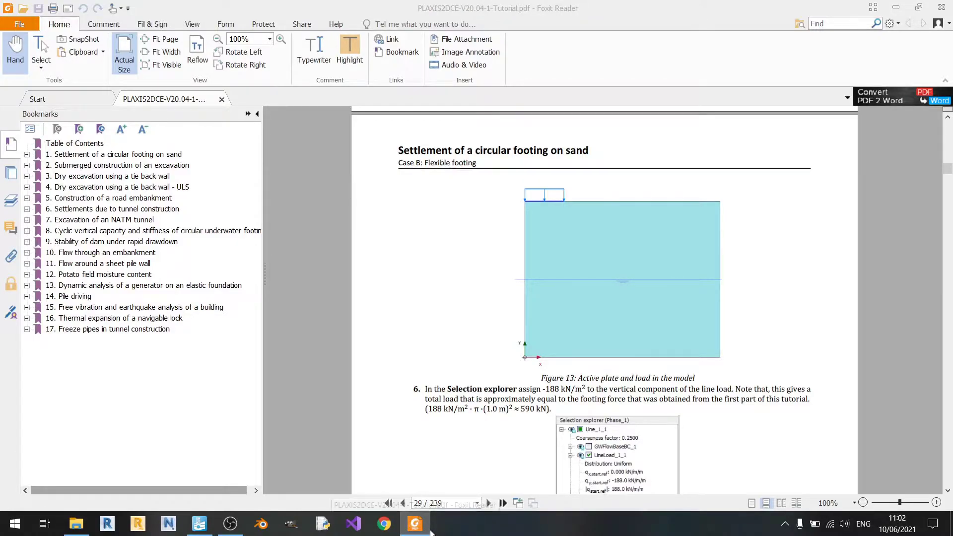
# Set LineLoad_1's q_y,start,ref to -188 kN/m/m.
pyautogui.hotkey('alt', 'Tab')
pyautogui.click(128, 121)
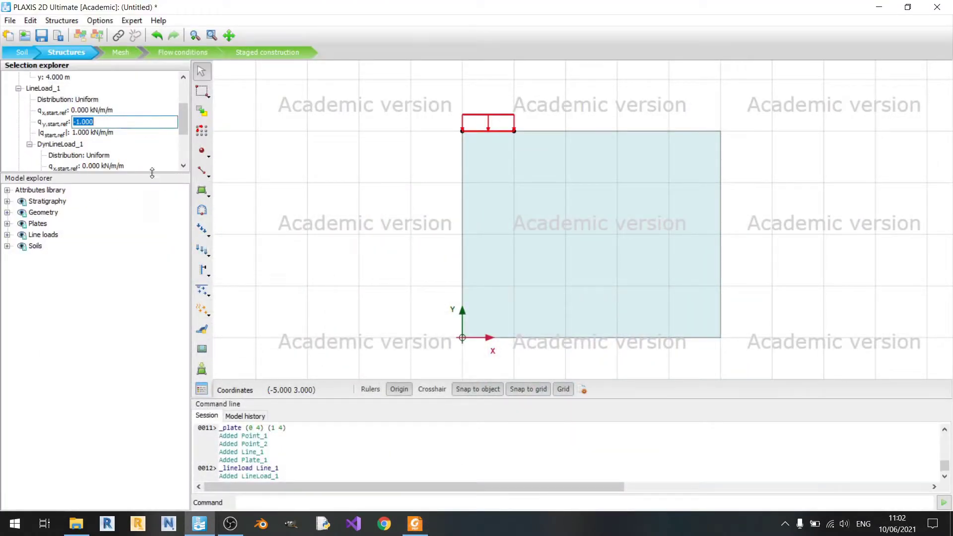
pyautogui.write('-188')
pyautogui.press('Tab')
pyautogui.click(407, 149)
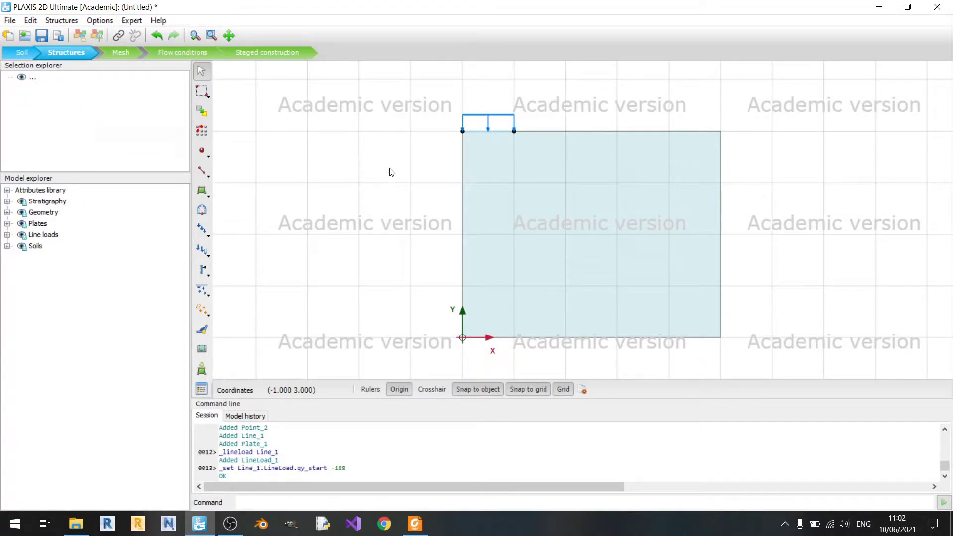
pyautogui.moveTo(486, 168); pyautogui.dragTo(471, 180)
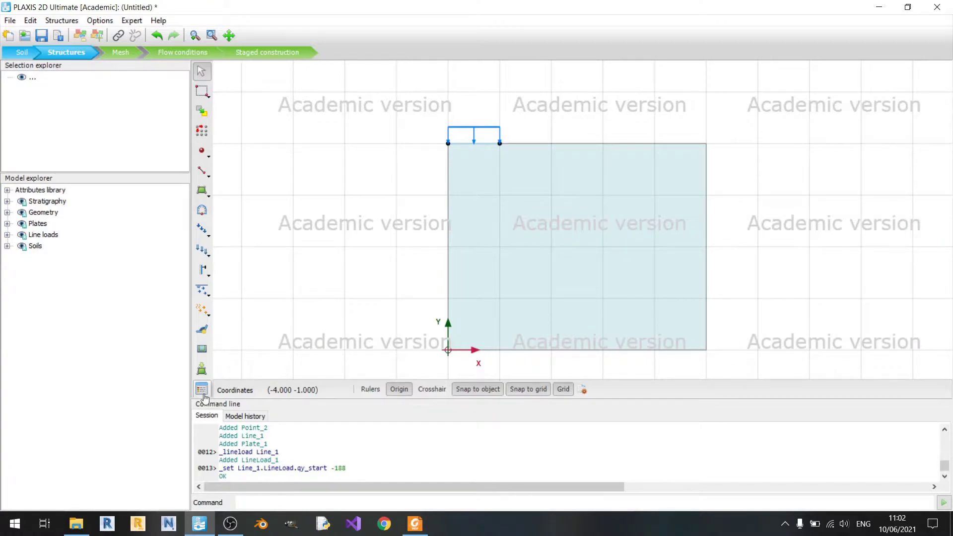
# Create a new Elastic plate material set identified as Flexible Circular Footing.
pyautogui.click(201, 388)
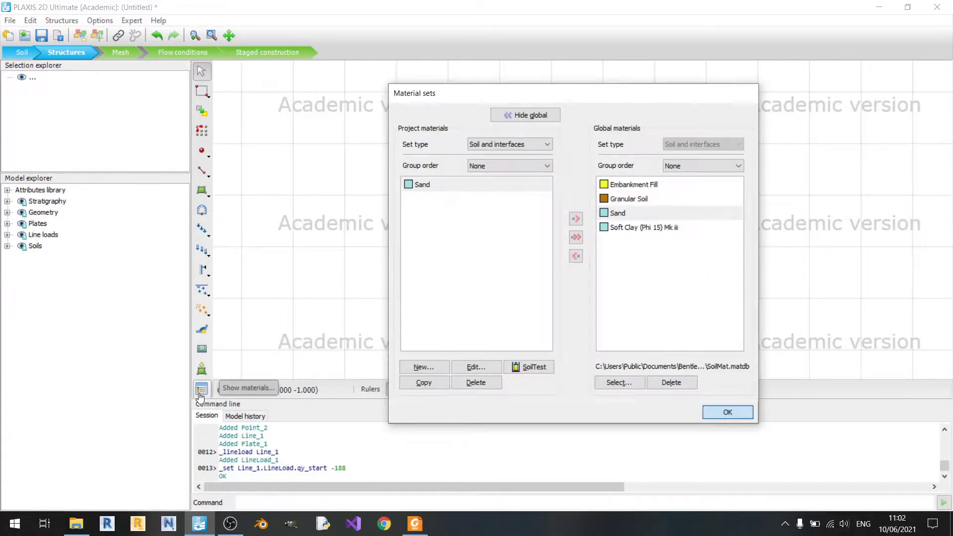
pyautogui.click(516, 144)
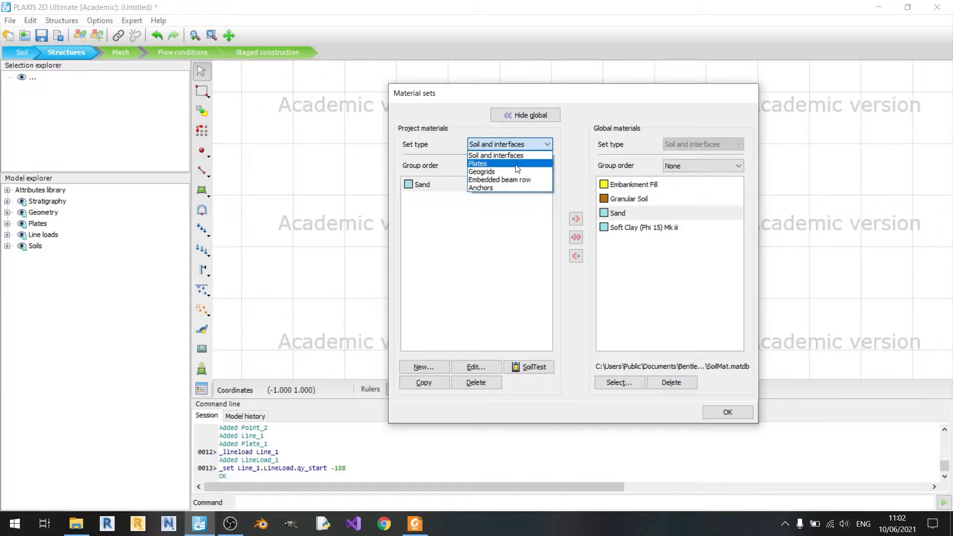
pyautogui.click(517, 168)
pyautogui.click(425, 368)
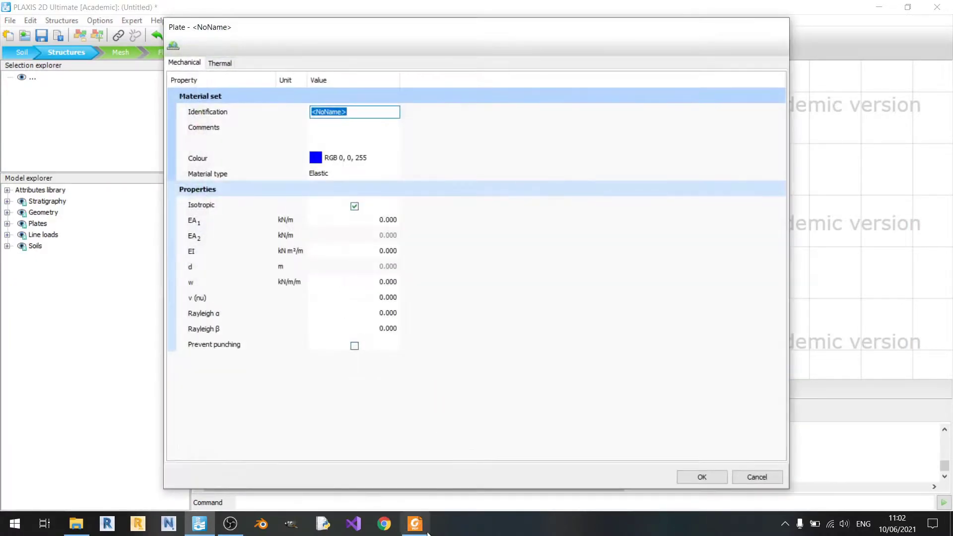
pyautogui.click(414, 523)
pyautogui.scroll(15, 464, 331)
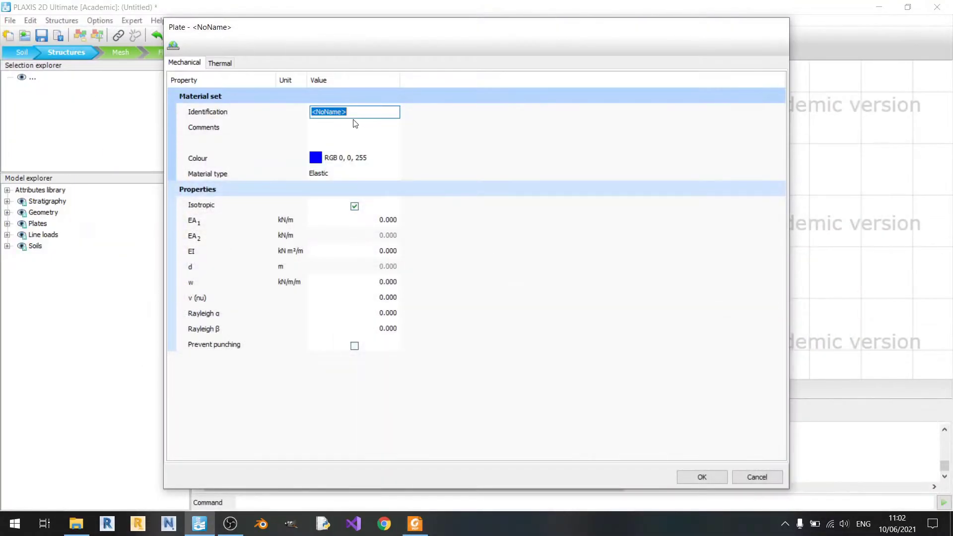
pyautogui.click(329, 176)
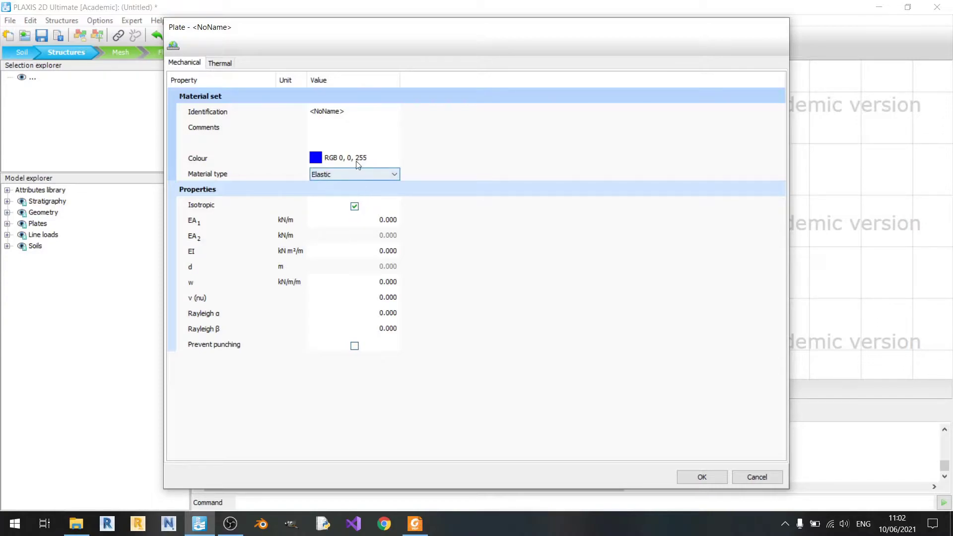
pyautogui.click(346, 112)
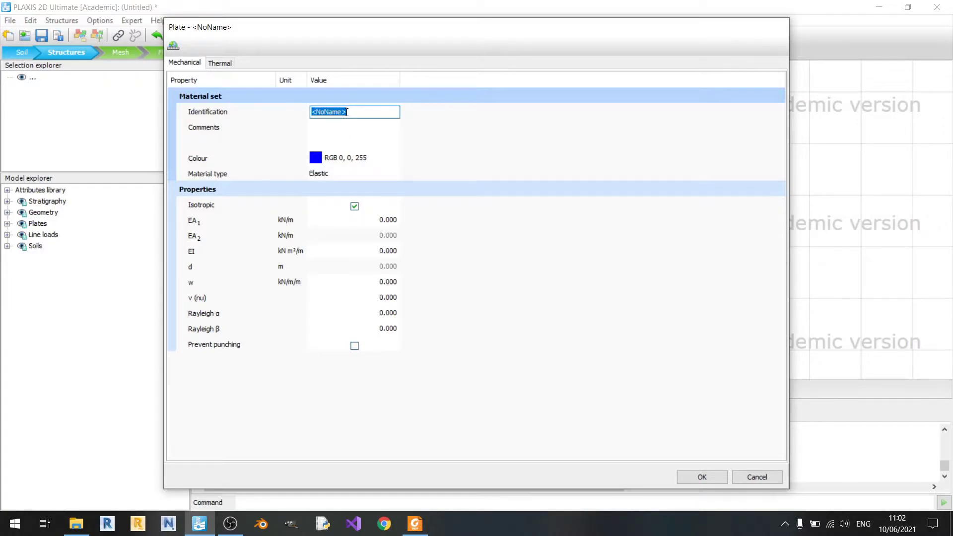
pyautogui.write('Circular Footing')
# Enter EA1 = 5E6 kN/m and EI = 8500, keep w and ν at 0, and save the material.
pyautogui.click(377, 220)
pyautogui.hotkey('alt', 'Tab')
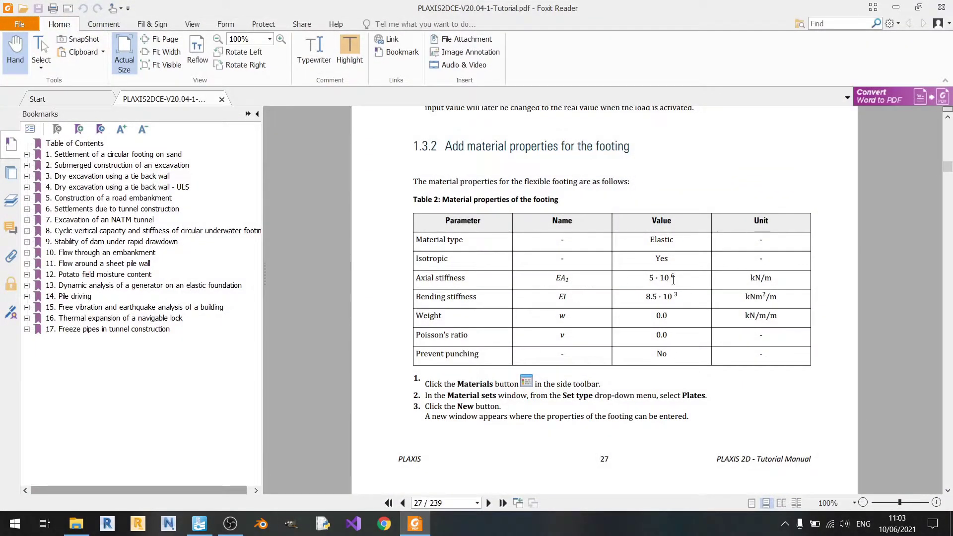
pyautogui.hotkey('alt', 'Tab')
pyautogui.write('5')
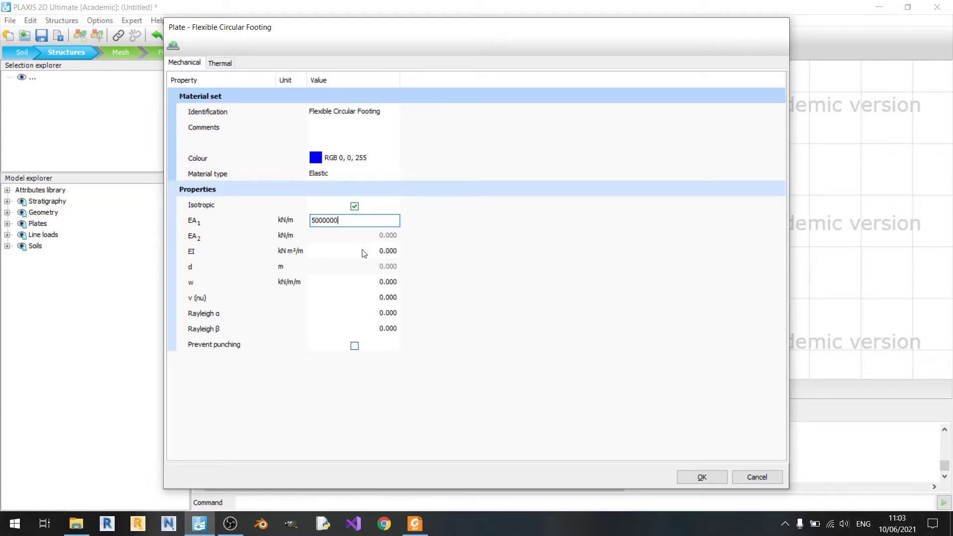
pyautogui.press('Tab')
pyautogui.hotkey('alt', 'Tab')
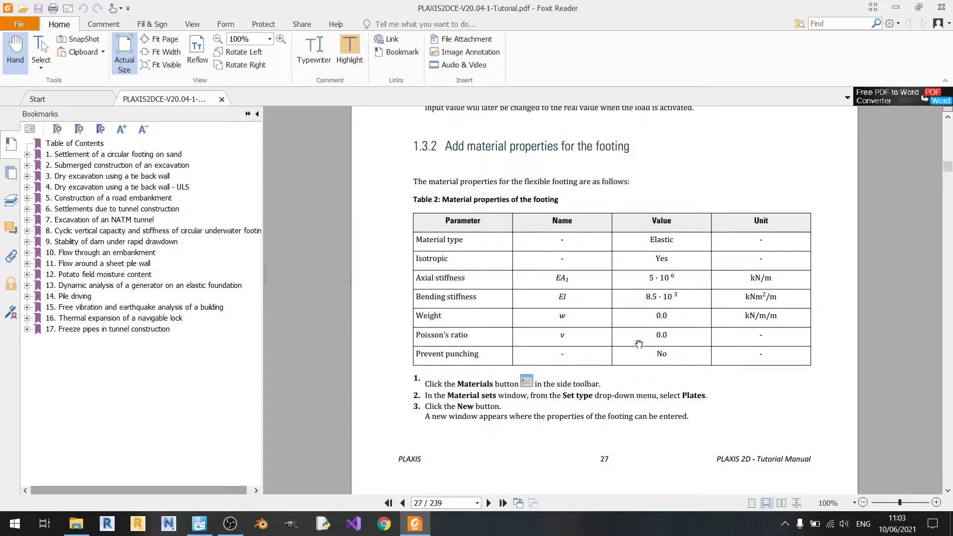
pyautogui.hotkey('alt', 'Tab')
pyautogui.write('85')
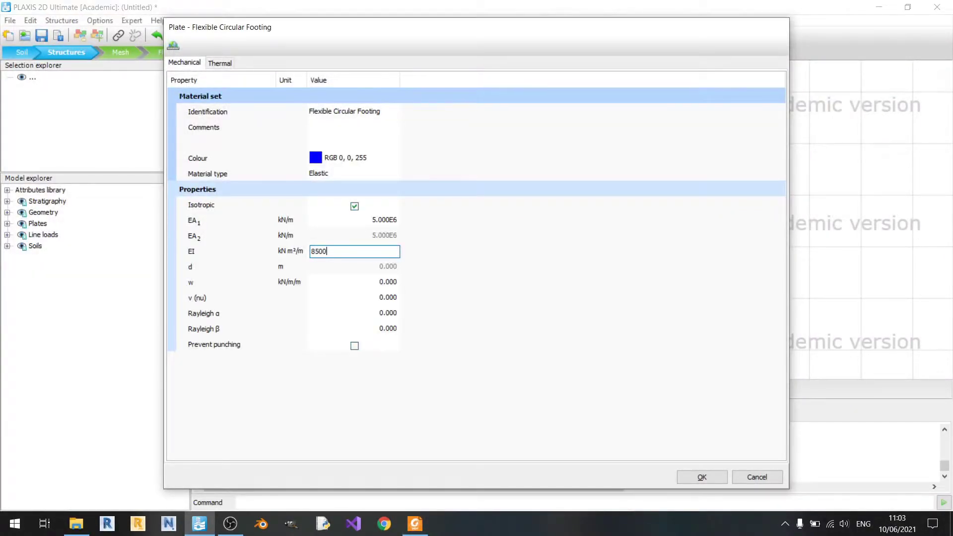
pyautogui.write('00')
pyautogui.press('Tab')
pyautogui.press('Tab')
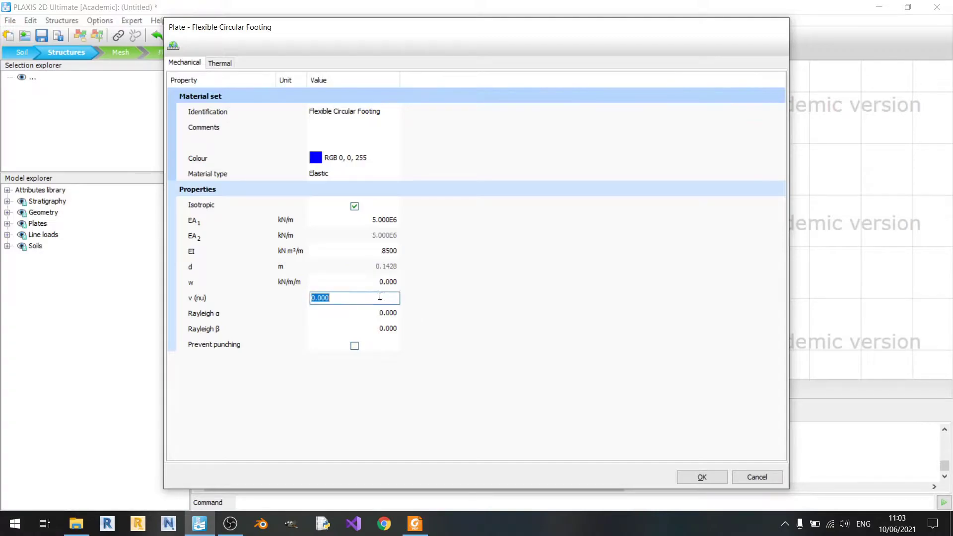
pyautogui.hotkey('alt', 'Tab')
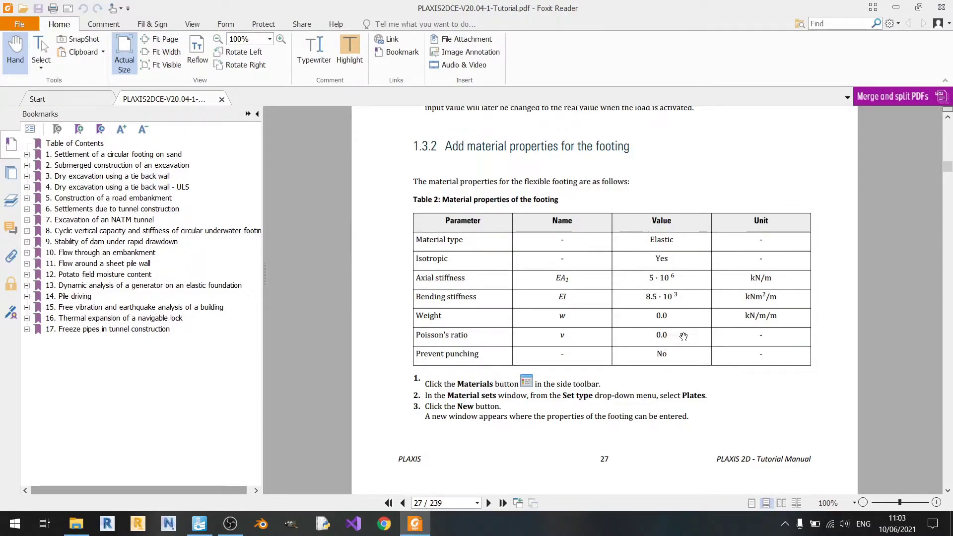
pyautogui.hotkey('alt', 'Tab')
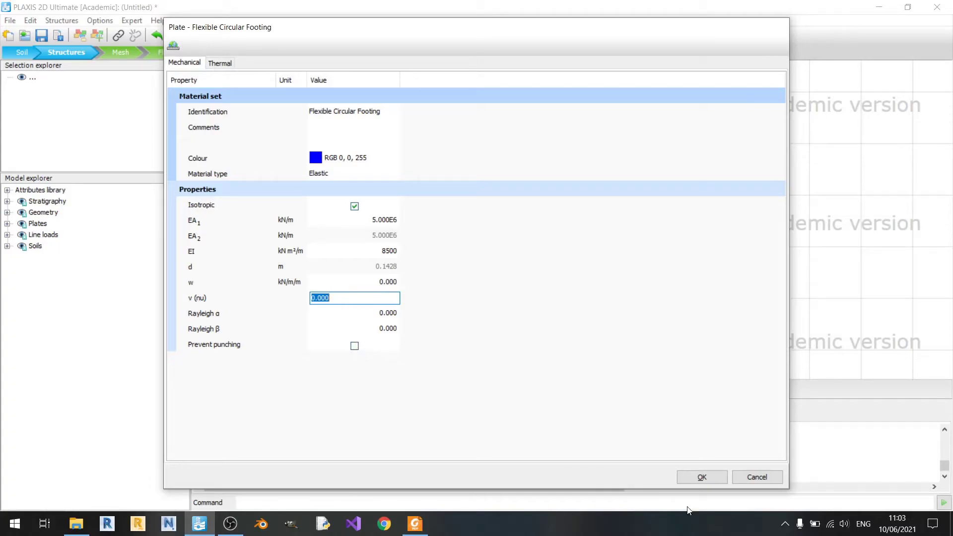
pyautogui.click(717, 481)
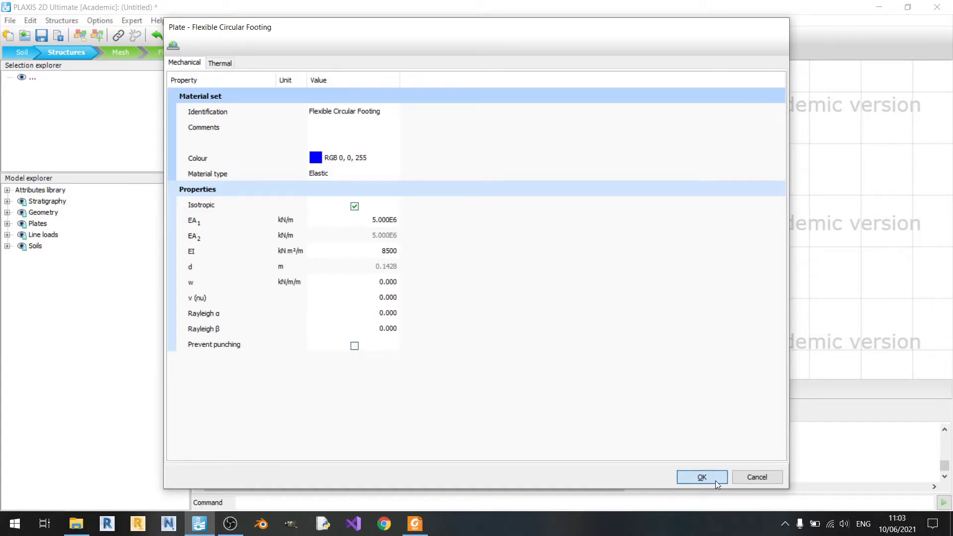
pyautogui.click(716, 480)
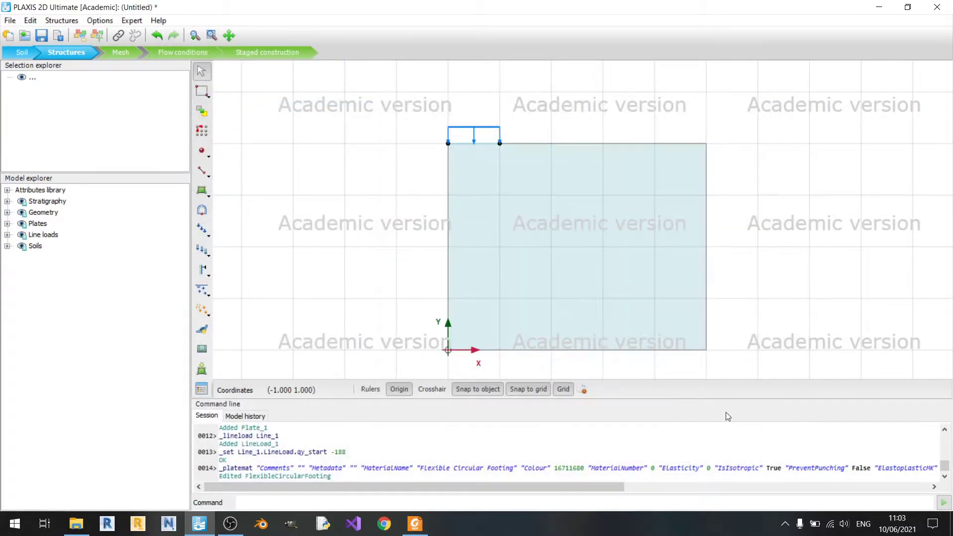
# Close the material sets and select the footing line load to check its properties.
pyautogui.click(727, 412)
pyautogui.click(490, 142)
pyautogui.click(532, 134)
pyautogui.scroll(2, 532, 134)
pyautogui.scroll(1, 580, 177)
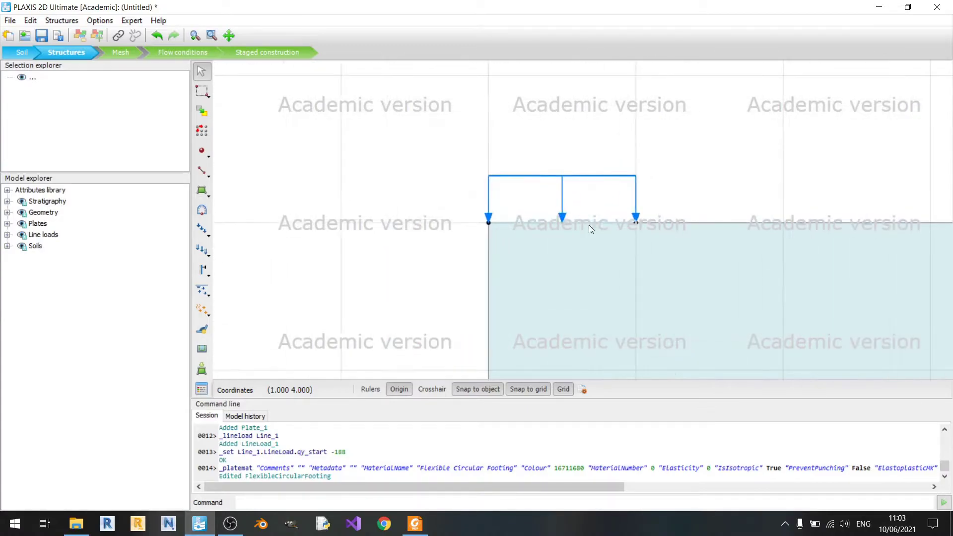
pyautogui.click(609, 222)
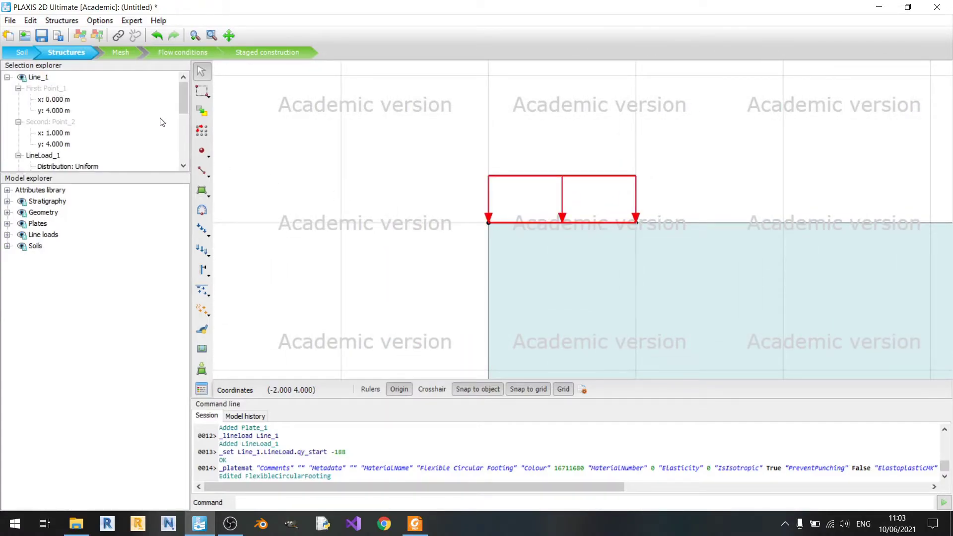
pyautogui.scroll(-3, 159, 121)
# Assign the Flexible Circular Footing material to the footing plate on Line_1.
pyautogui.rightClick(567, 221)
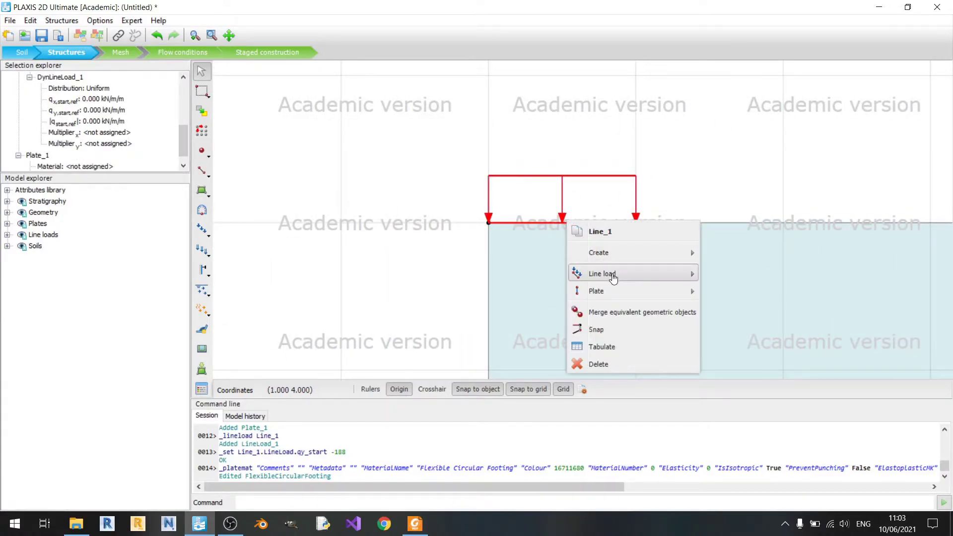
pyautogui.moveTo(627, 296)
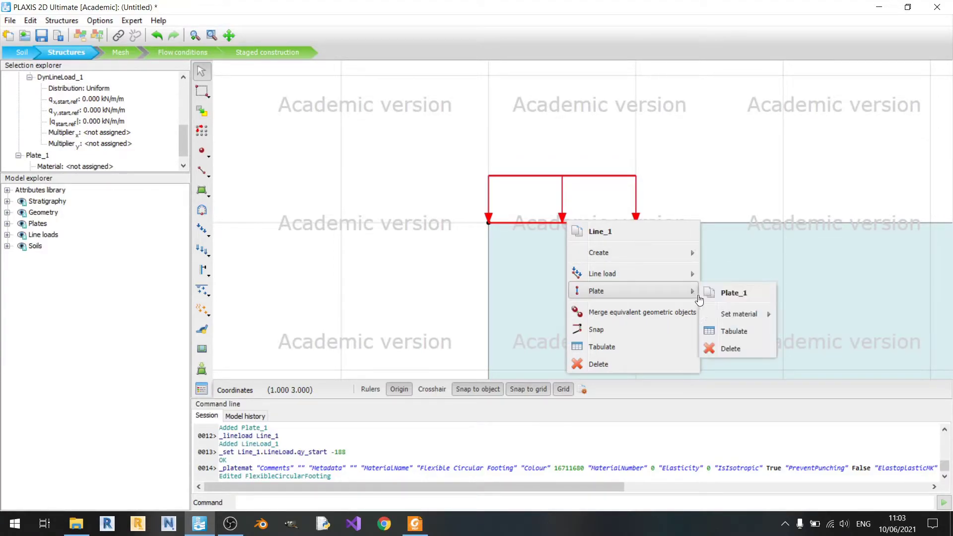
pyautogui.moveTo(741, 313)
pyautogui.click(796, 317)
pyautogui.scroll(-5, 738, 217)
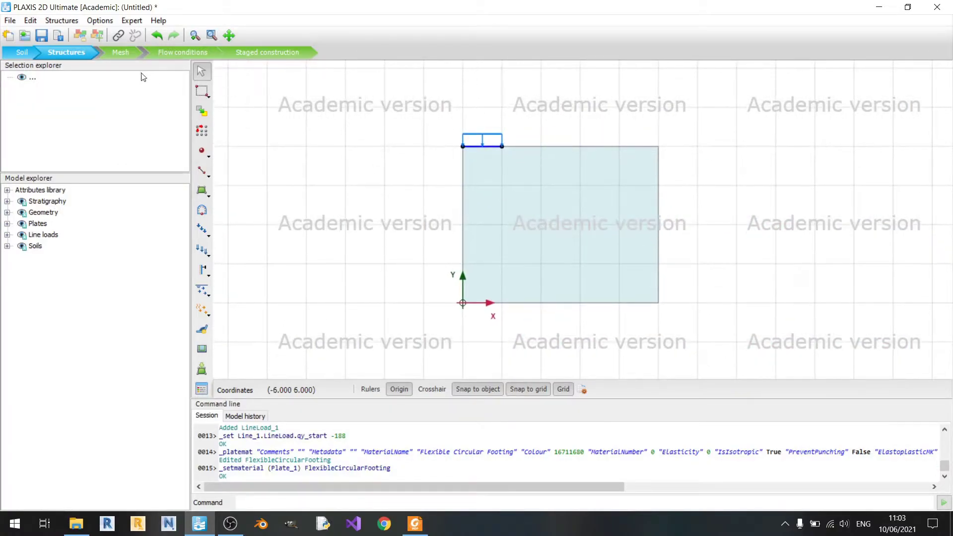
# Generate a Medium mesh, producing 467 elements and 3879 nodes.
pyautogui.click(114, 54)
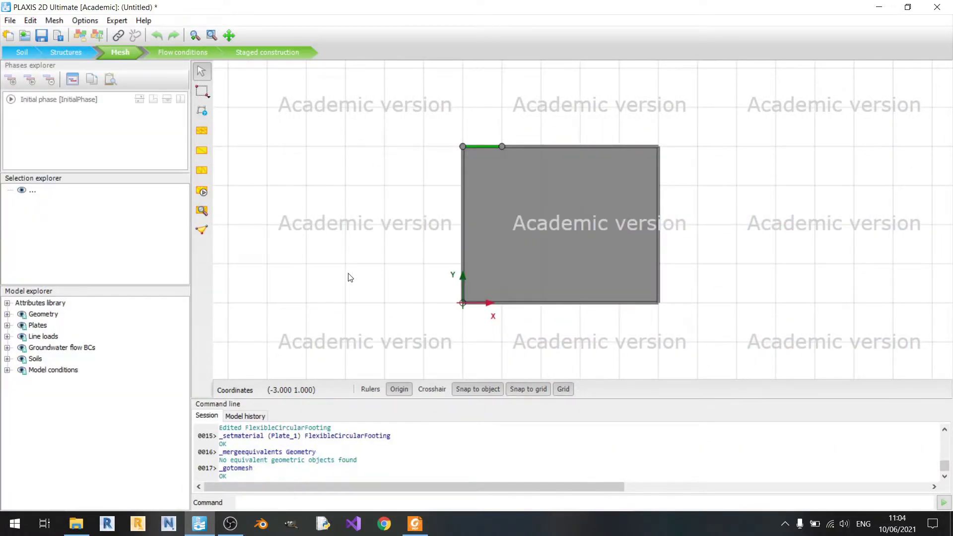
pyautogui.click(201, 192)
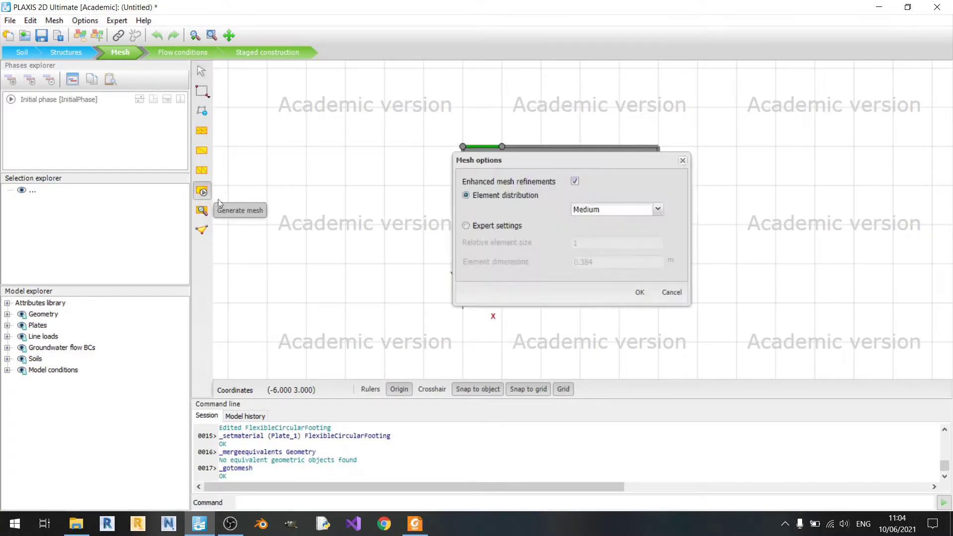
pyautogui.click(642, 296)
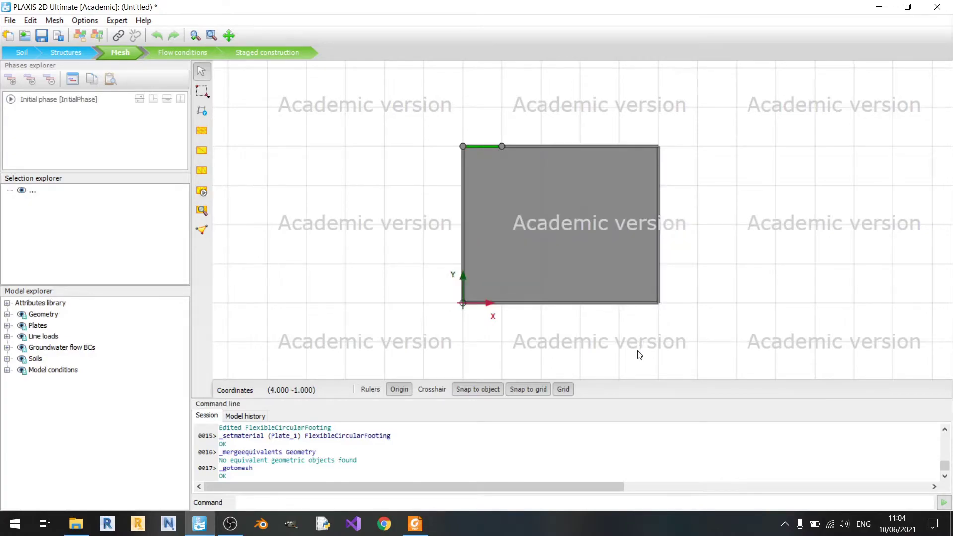
# In Staged construction, add Phase_1 and activate the footing plate and line load in it.
pyautogui.click(190, 53)
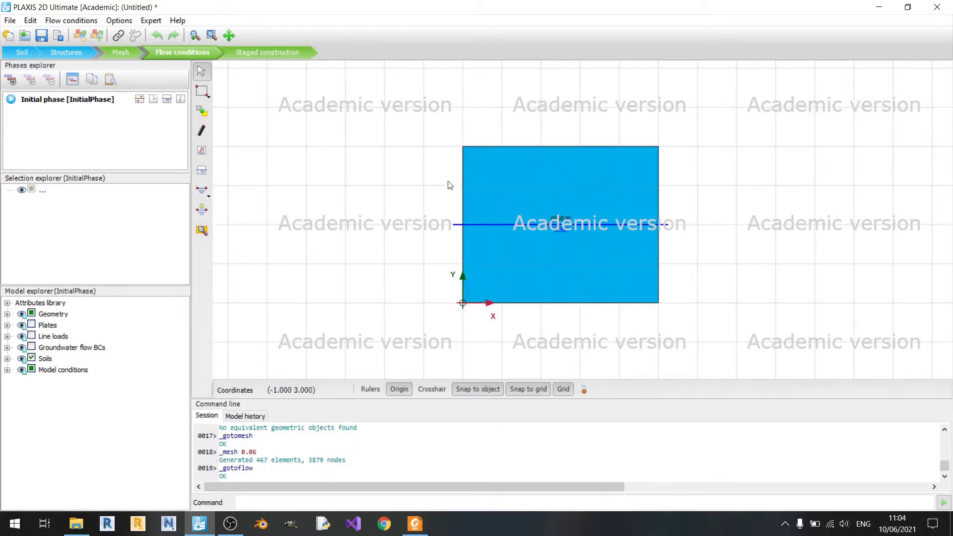
pyautogui.click(263, 53)
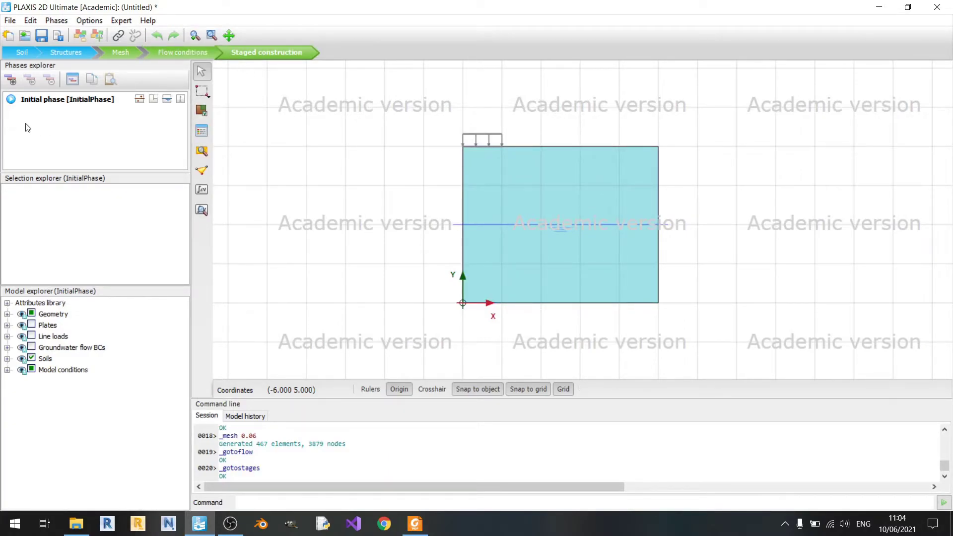
pyautogui.click(11, 79)
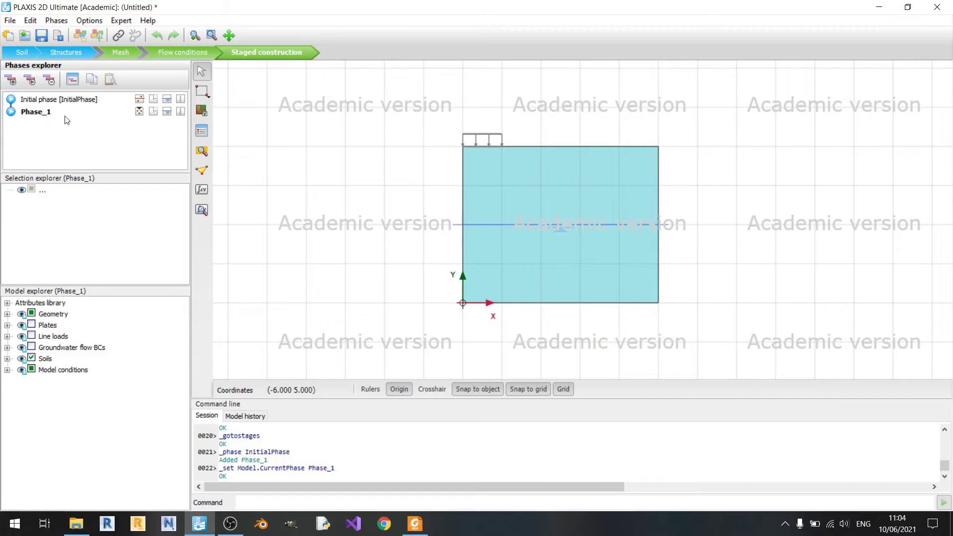
pyautogui.click(198, 119)
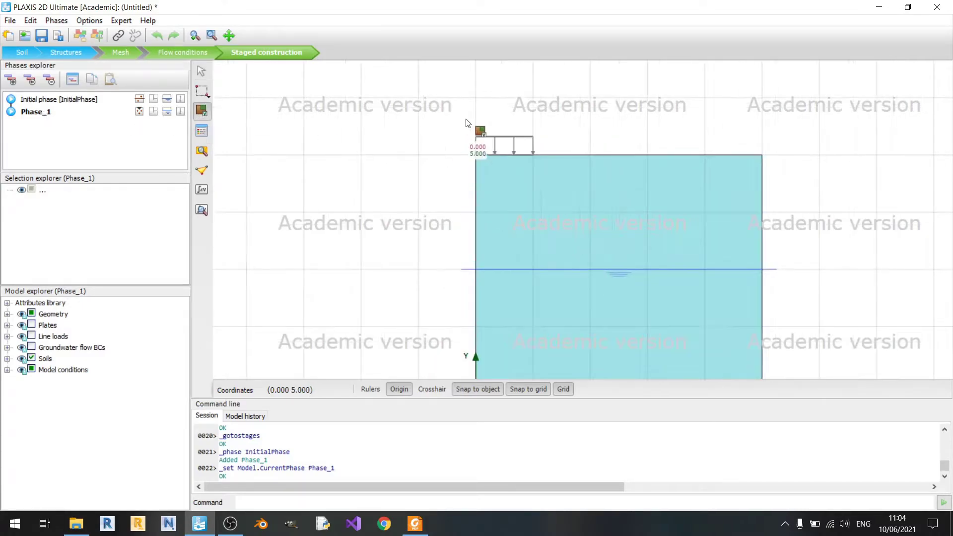
pyautogui.scroll(4, 472, 124)
pyautogui.click(452, 193)
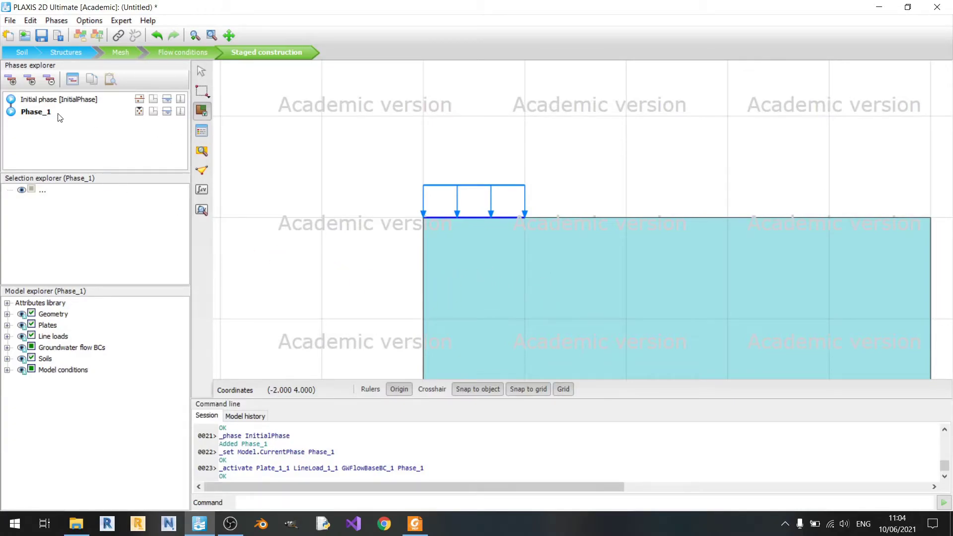
pyautogui.doubleClick(35, 112)
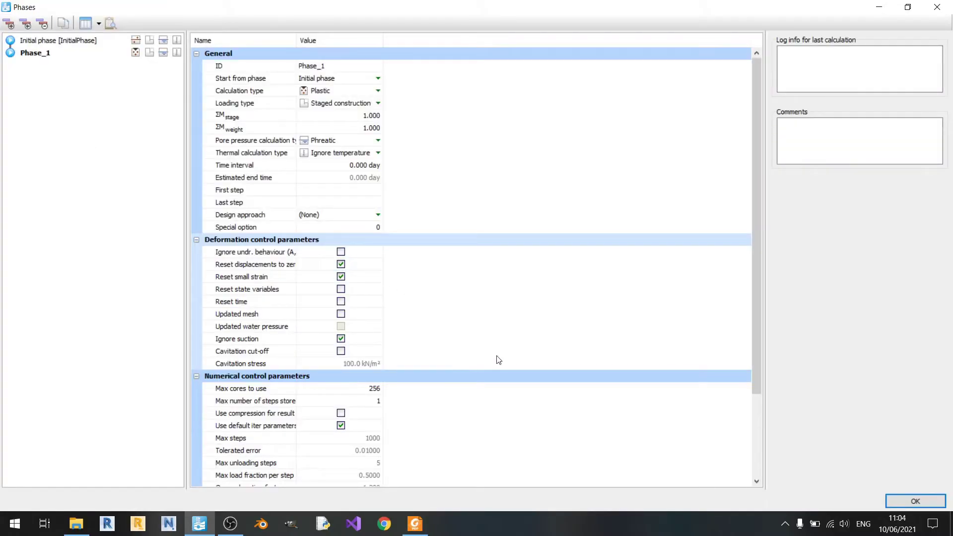
pyautogui.click(415, 524)
pyautogui.scroll(-10, 459, 370)
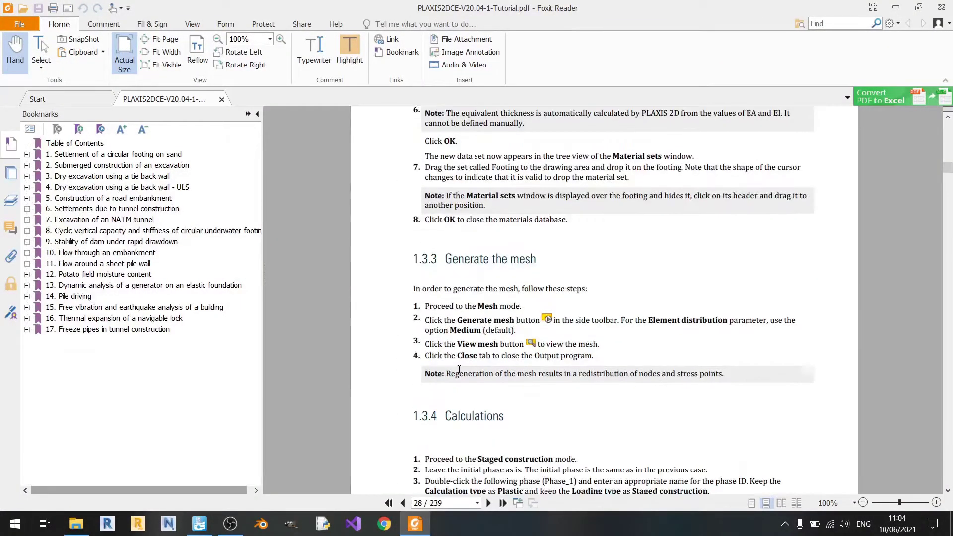
pyautogui.scroll(-12, 459, 370)
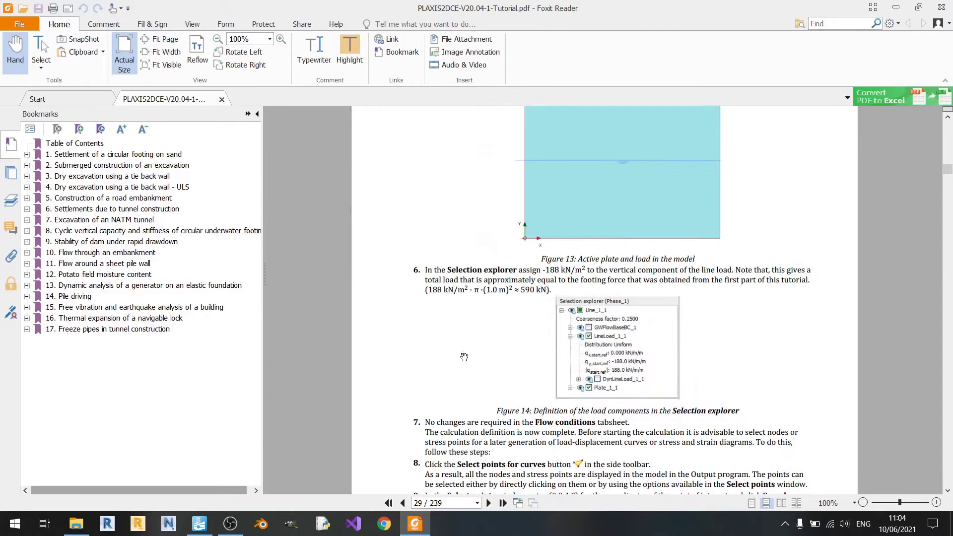
pyautogui.scroll(-3, 464, 357)
pyautogui.scroll(12, 477, 337)
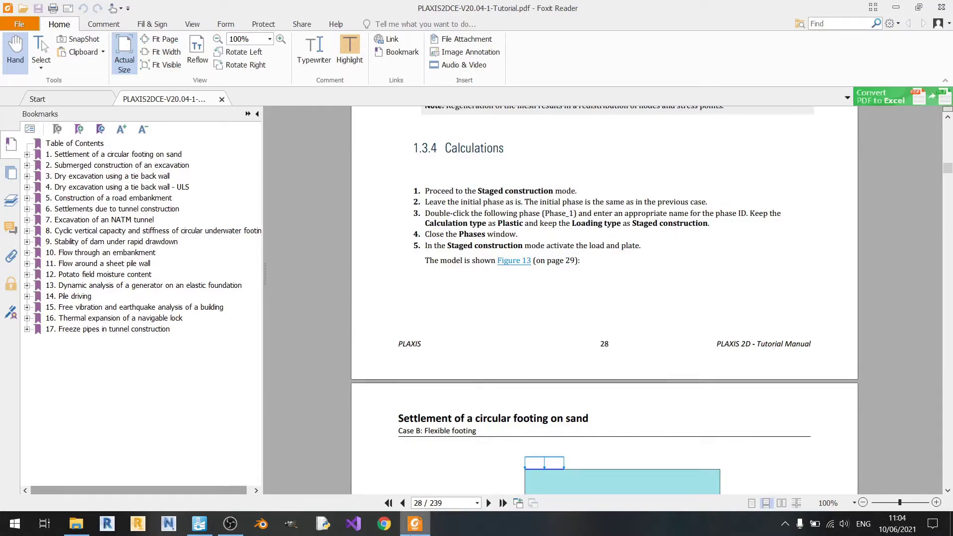
pyautogui.click(415, 524)
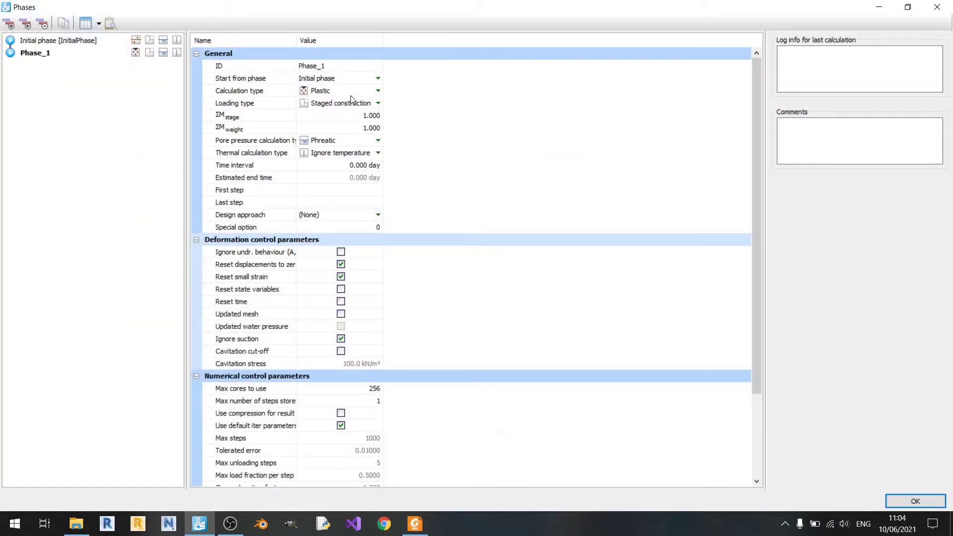
pyautogui.click(918, 497)
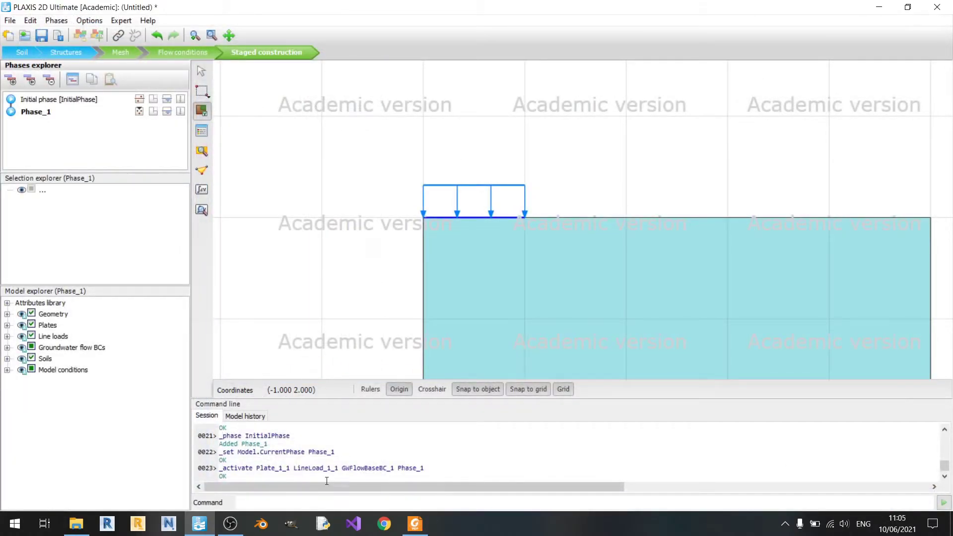
pyautogui.click(415, 523)
pyautogui.scroll(-10, 485, 340)
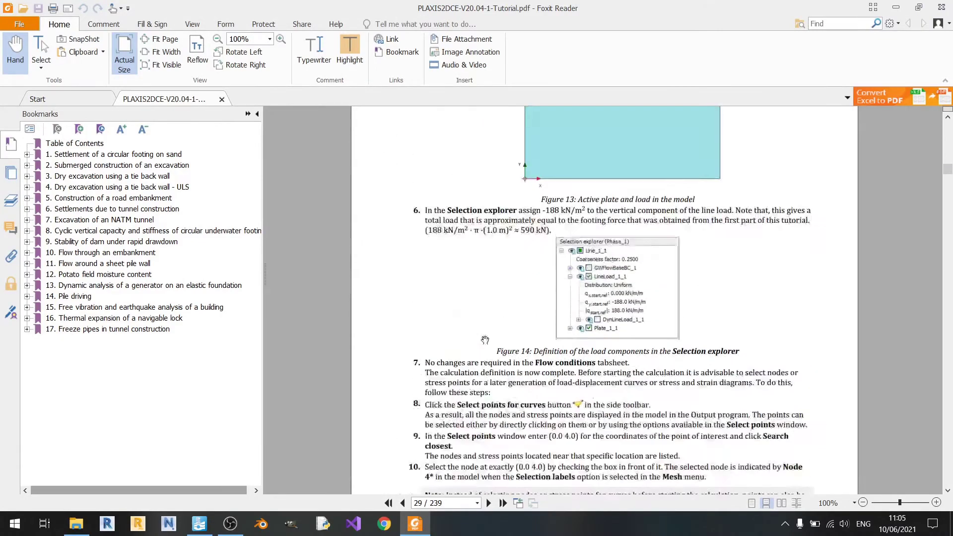
pyautogui.scroll(-3, 485, 339)
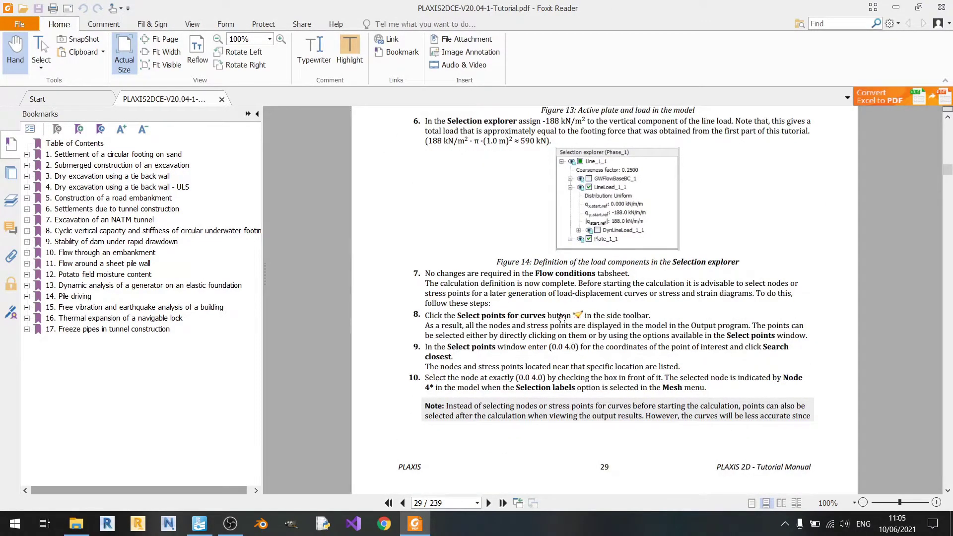
pyautogui.click(421, 531)
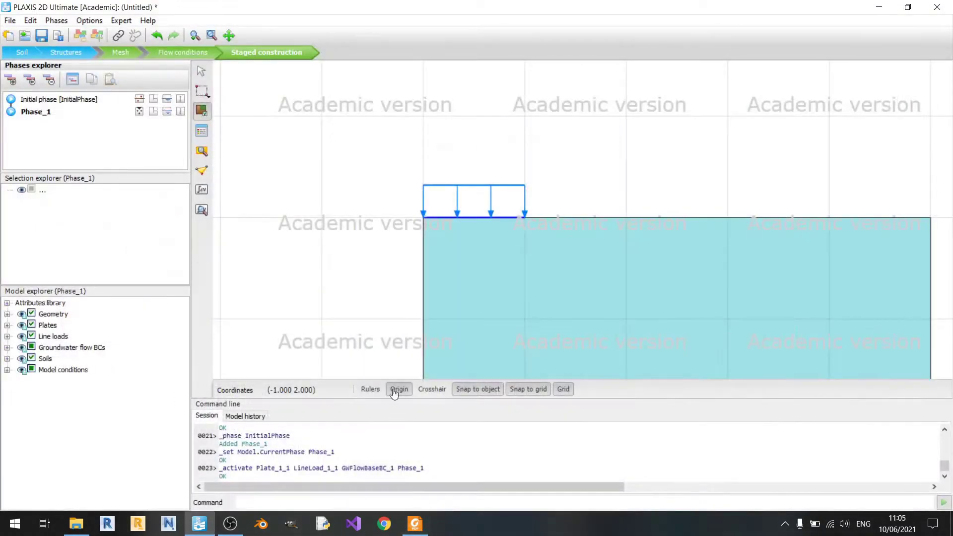
pyautogui.click(415, 524)
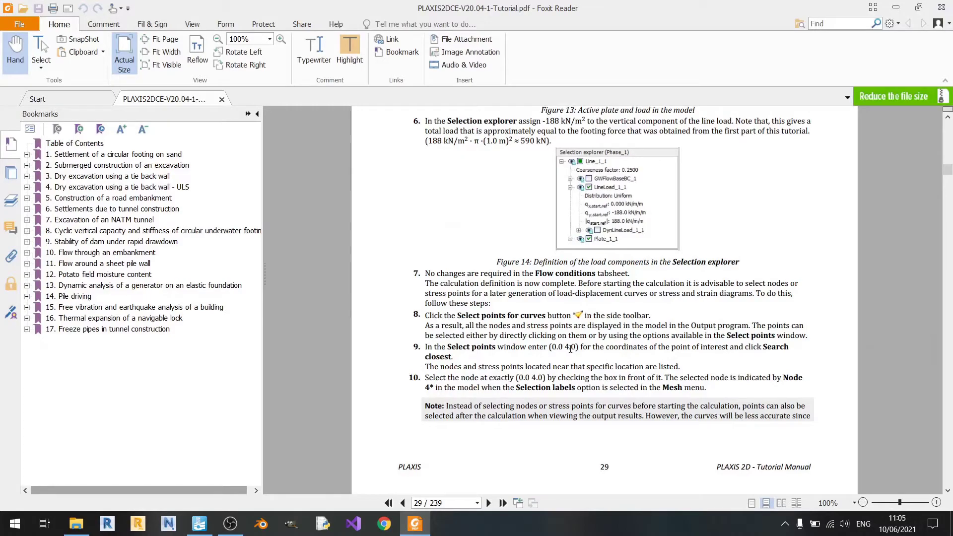
pyautogui.click(415, 524)
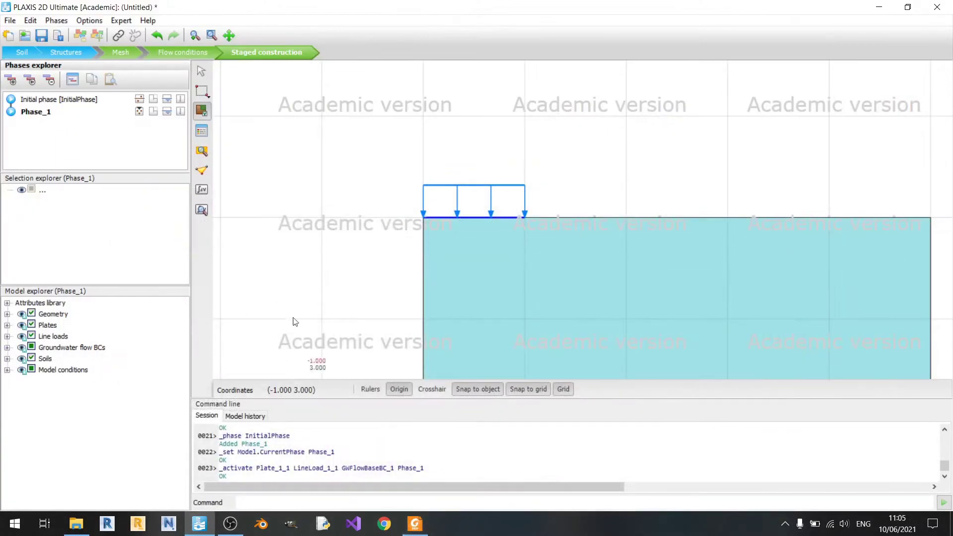
# Select Node 4 at (0.00, 4.00) as a pre-calculation curve point, then close Output.
pyautogui.click(202, 174)
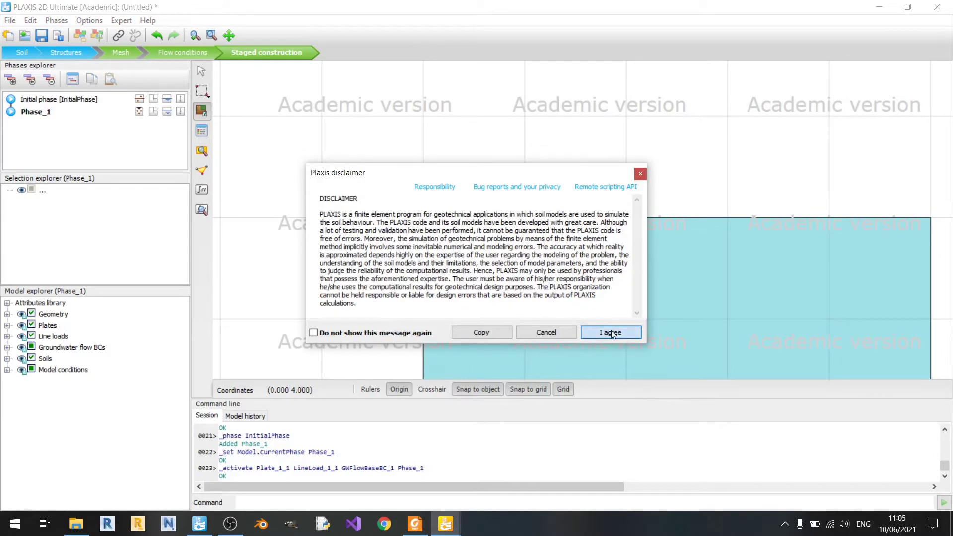
pyautogui.click(613, 334)
pyautogui.click(497, 338)
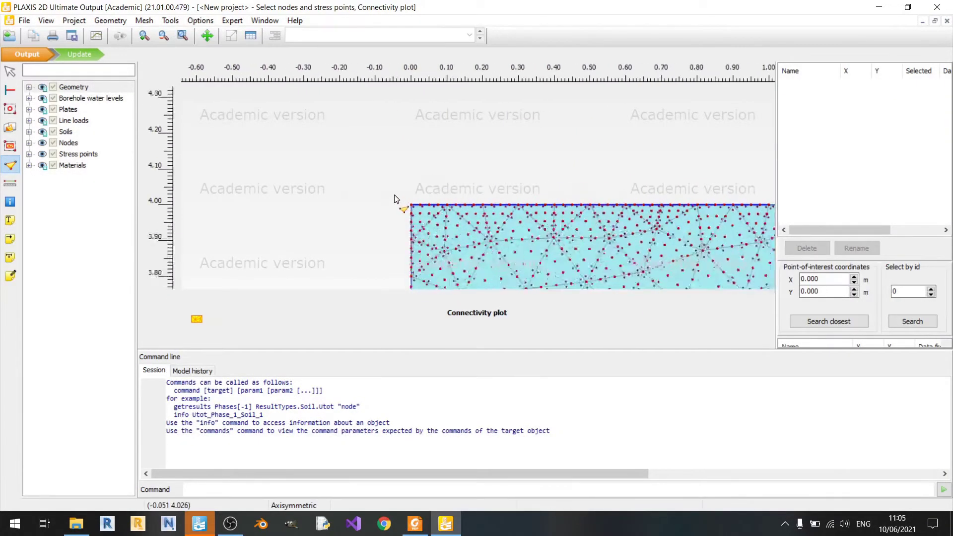
pyautogui.click(414, 227)
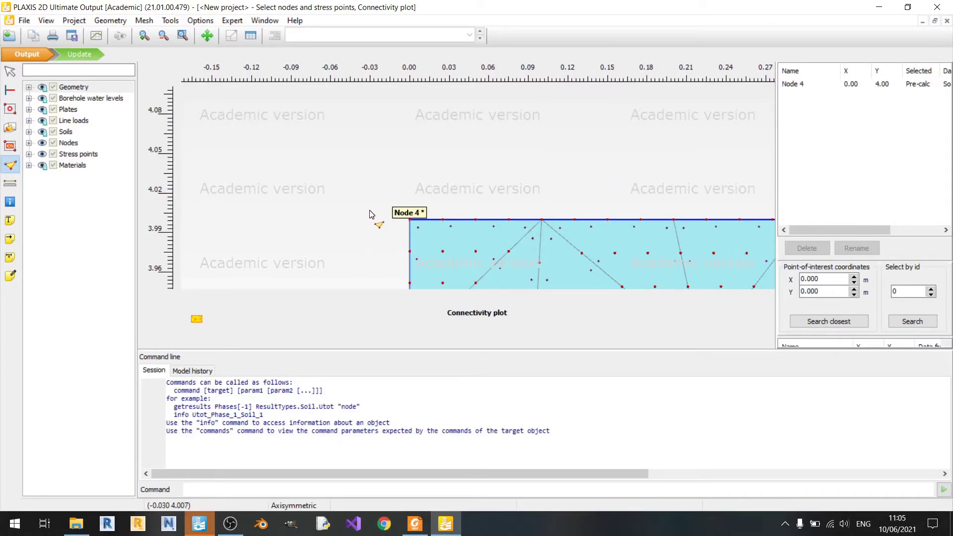
pyautogui.scroll(-3, 357, 213)
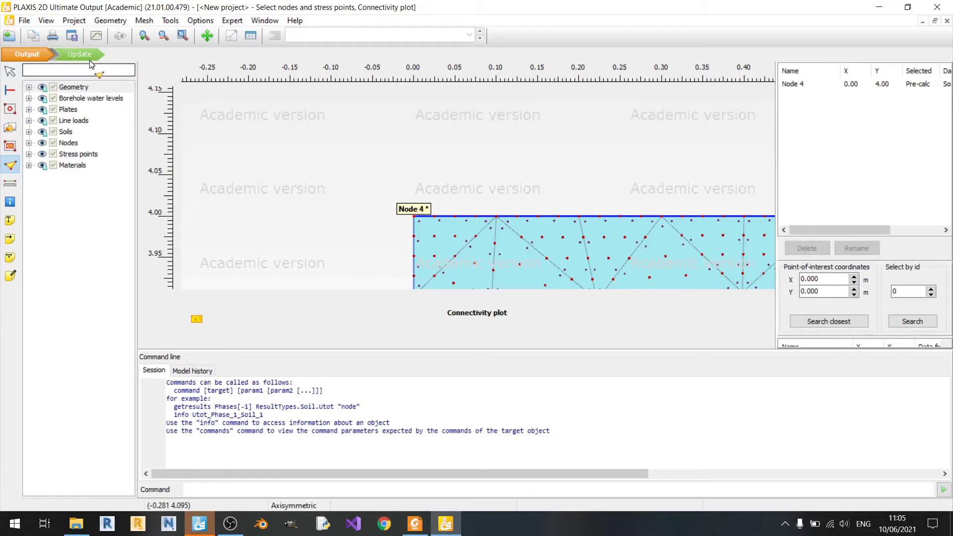
pyautogui.hotkey('alt', 'F4')
pyautogui.scroll(-1, 376, 262)
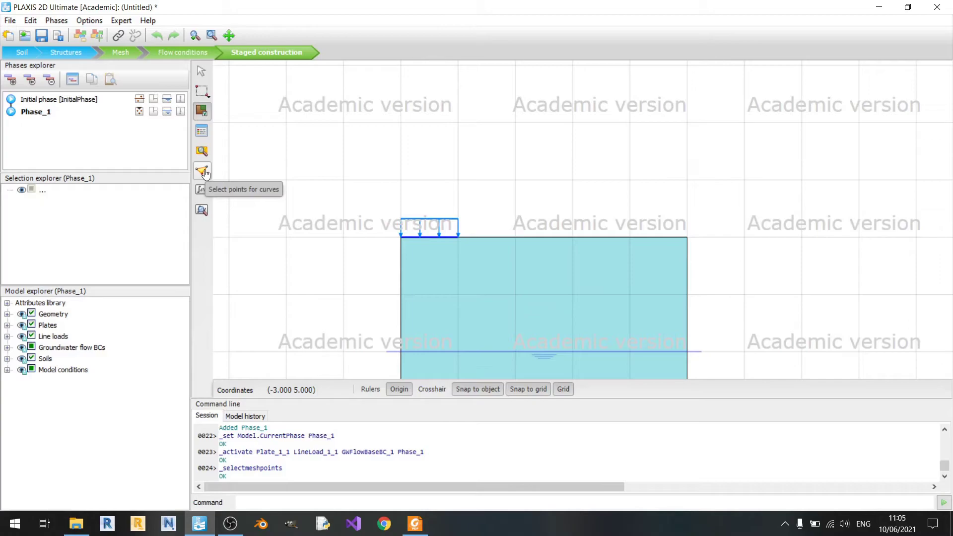
# Calculate with F5 until the initial phase and Phase_1 both complete successfully.
pyautogui.scroll(-2, 275, 188)
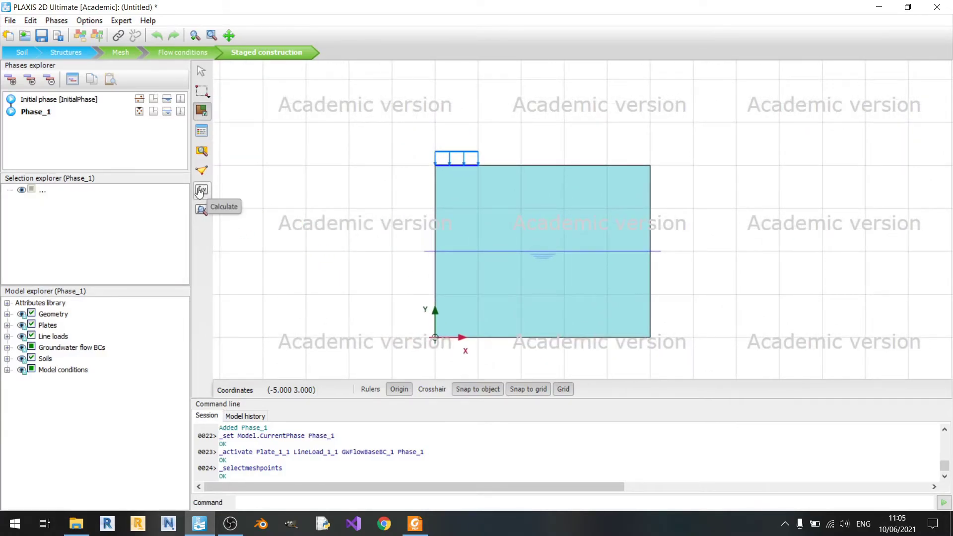
pyautogui.press('F5')
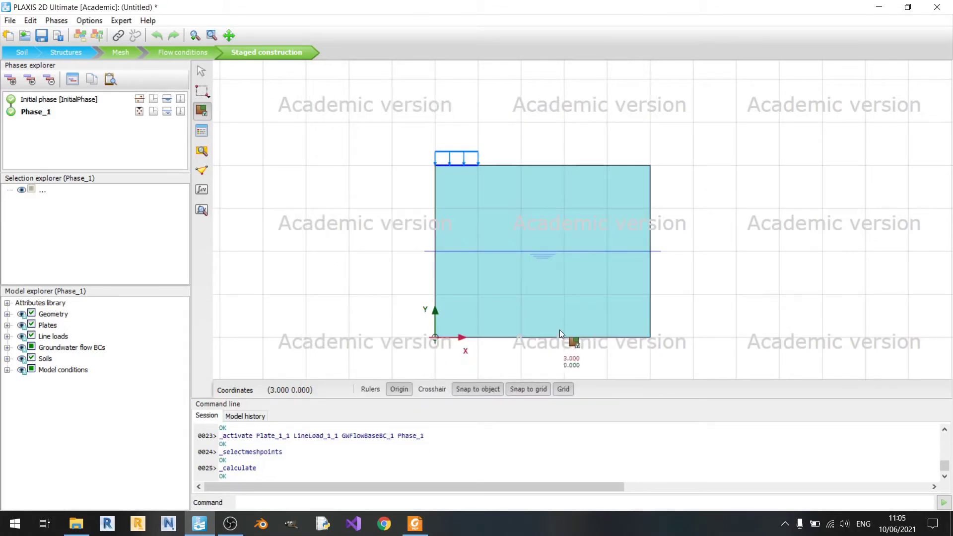
pyautogui.click(202, 72)
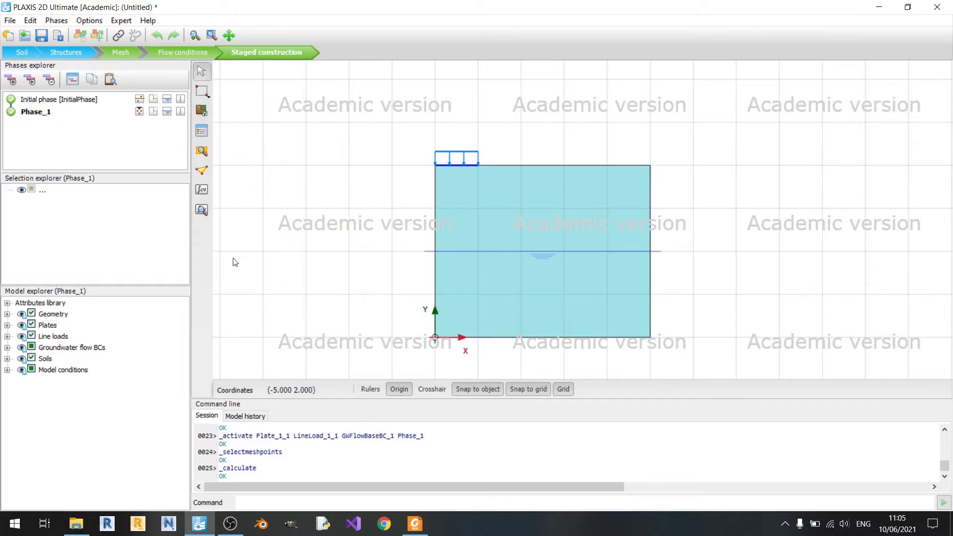
pyautogui.click(202, 210)
pyautogui.click(596, 334)
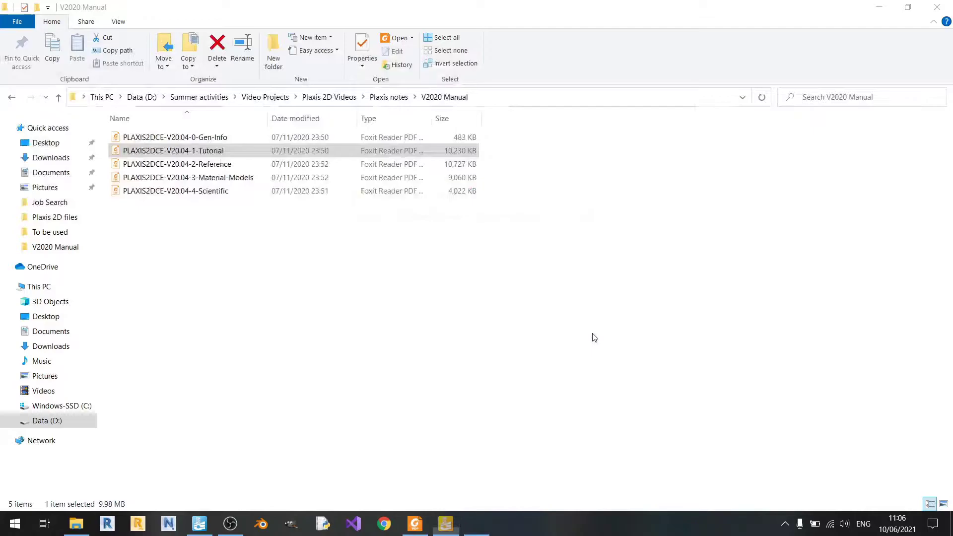
pyautogui.click(485, 338)
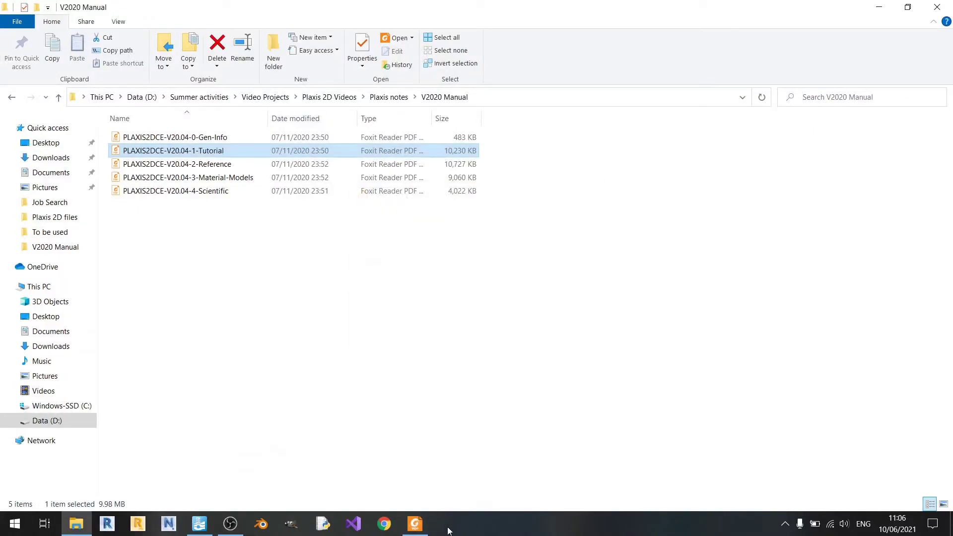
pyautogui.click(415, 523)
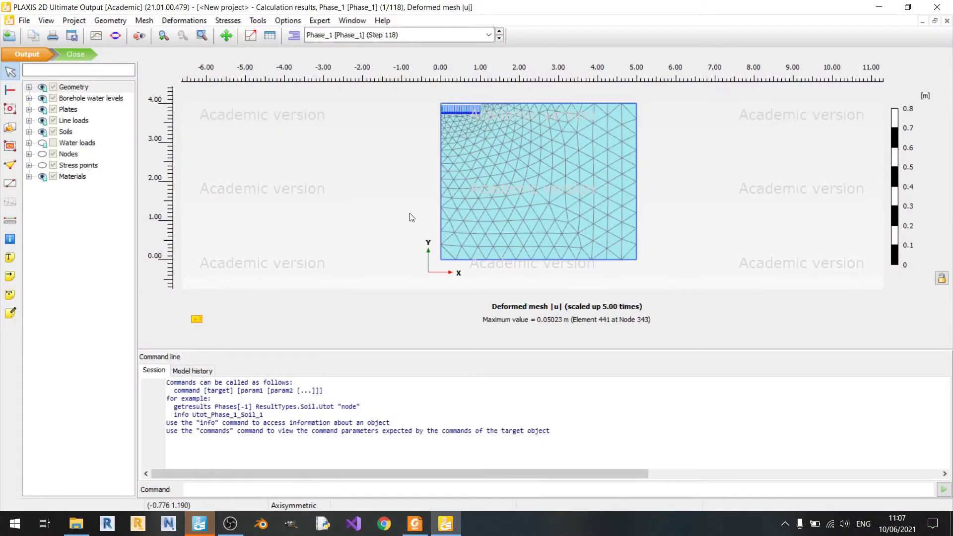
pyautogui.click(420, 530)
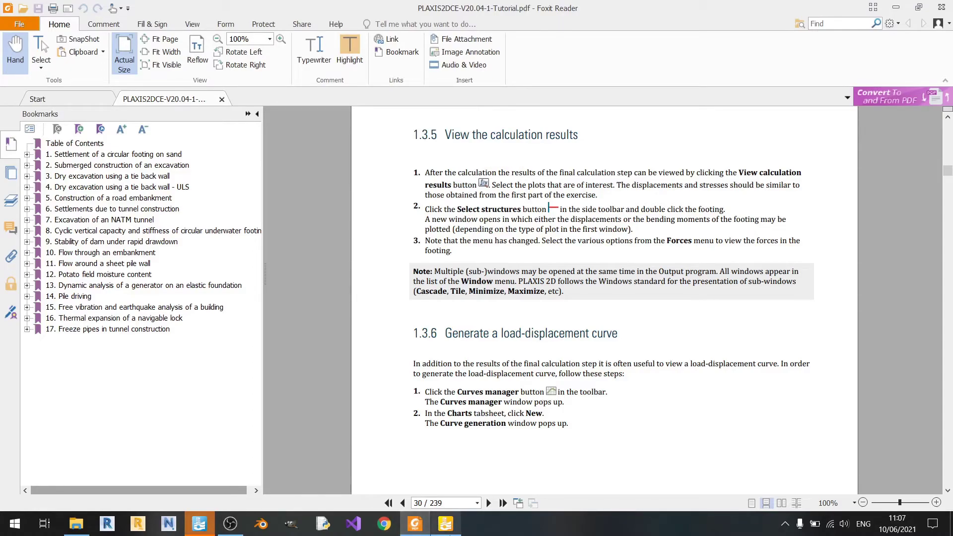
pyautogui.click(445, 524)
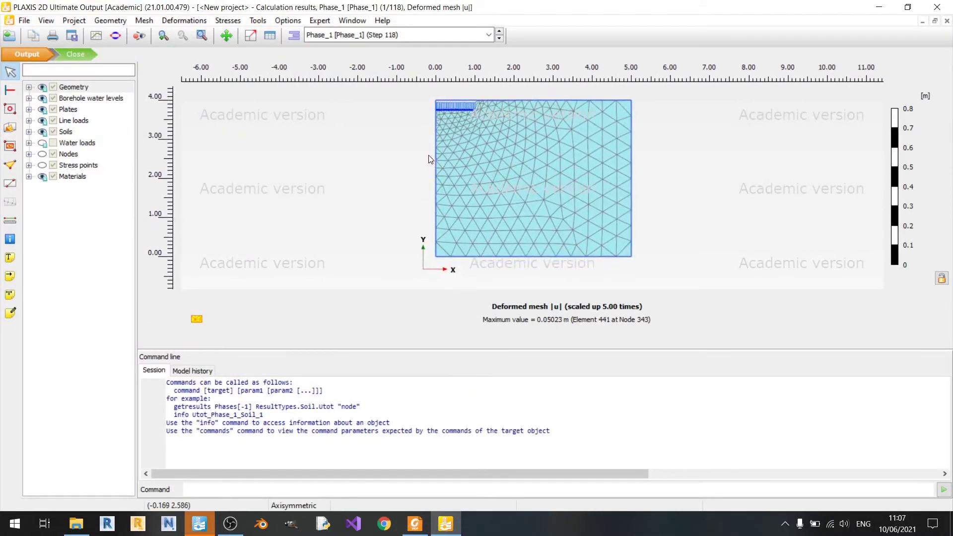
pyautogui.click(415, 524)
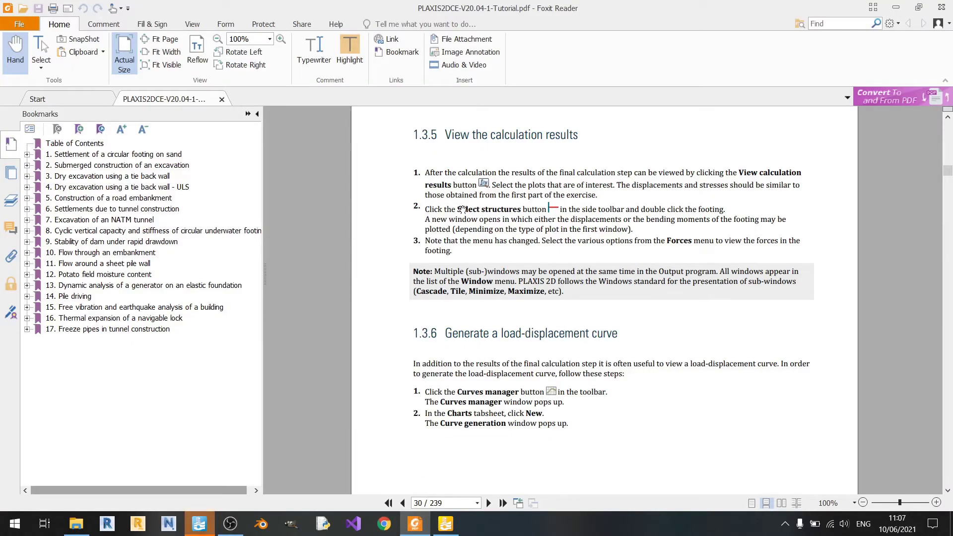
pyautogui.moveTo(457, 209); pyautogui.dragTo(553, 208)
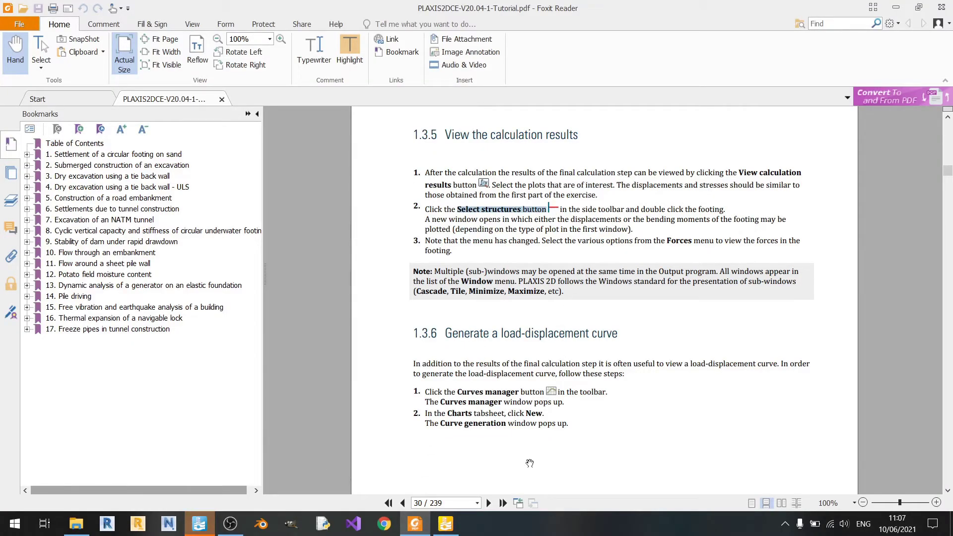
pyautogui.click(446, 523)
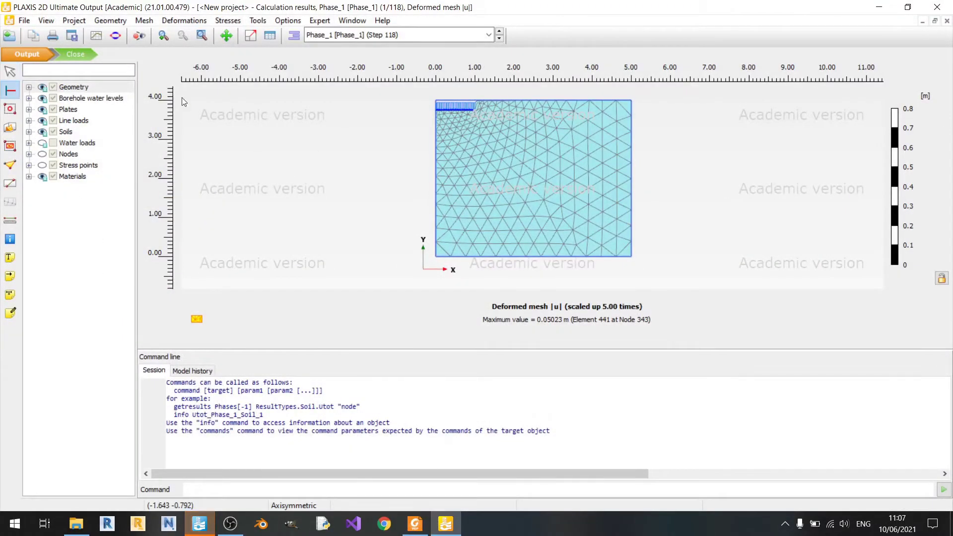
pyautogui.click(415, 524)
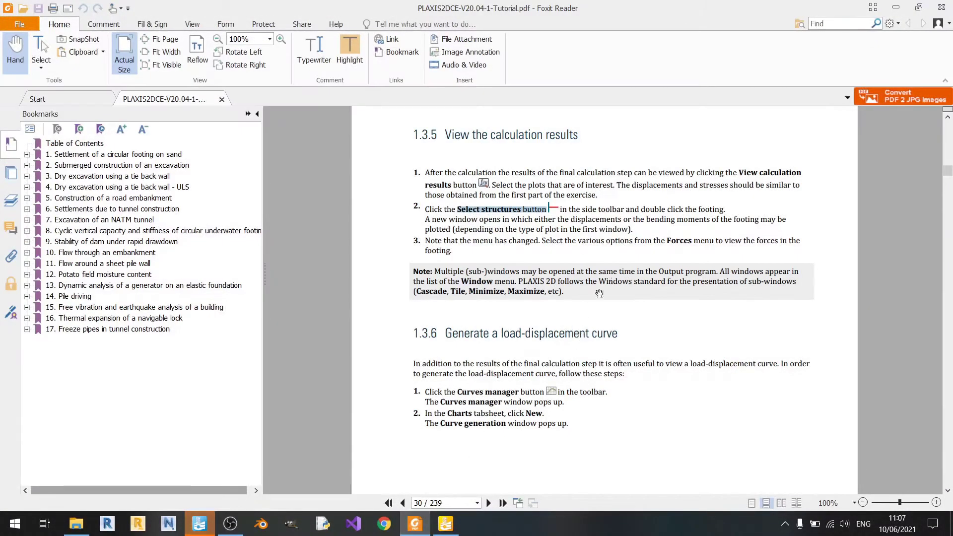
pyautogui.click(658, 205)
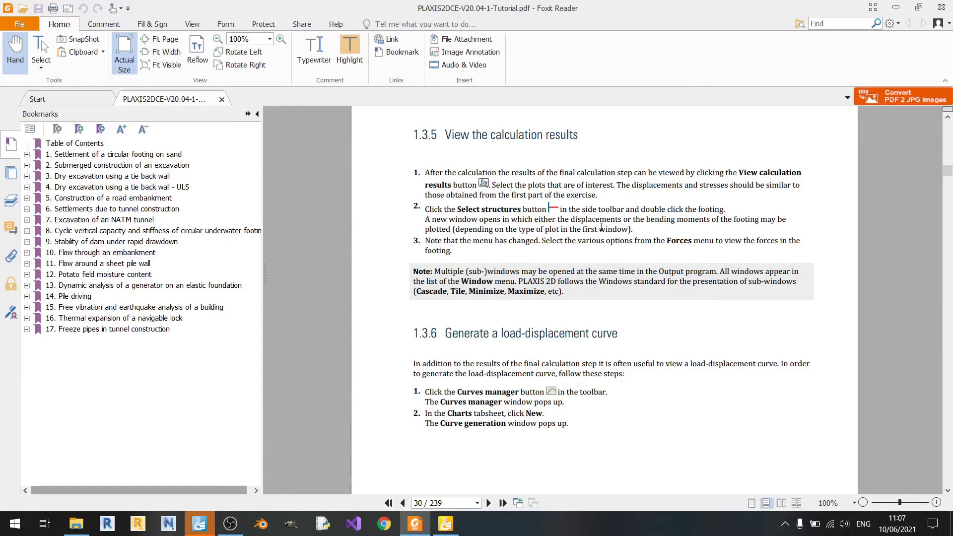
pyautogui.click(445, 523)
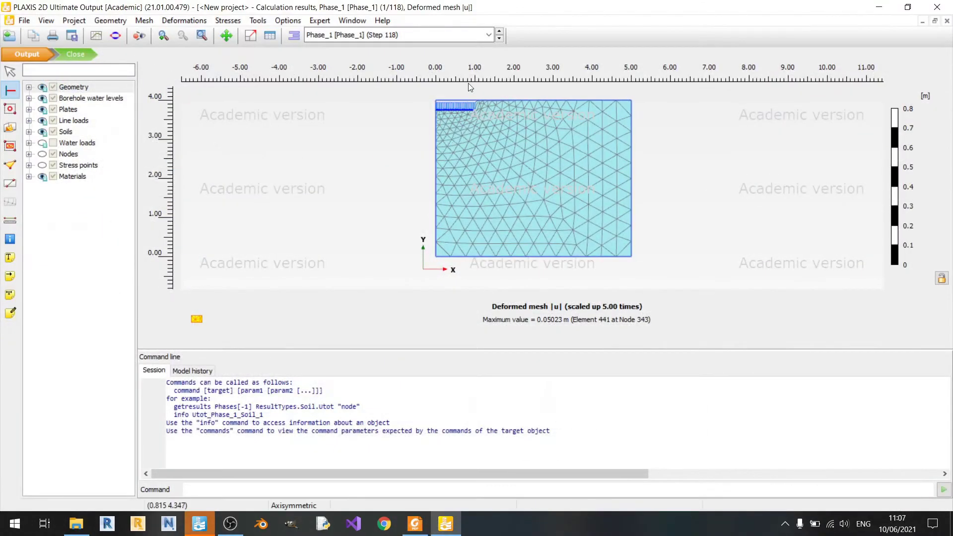
# Open the footing plate's total displacements |u| (peak 0.05023 m at Node 343) and re-centre the view.
pyautogui.scroll(5, 434, 123)
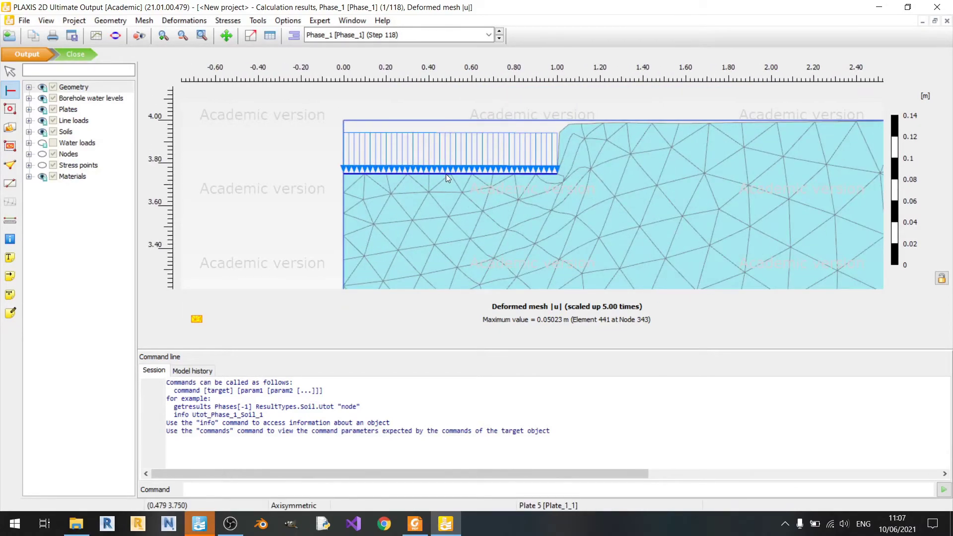
pyautogui.doubleClick(446, 174)
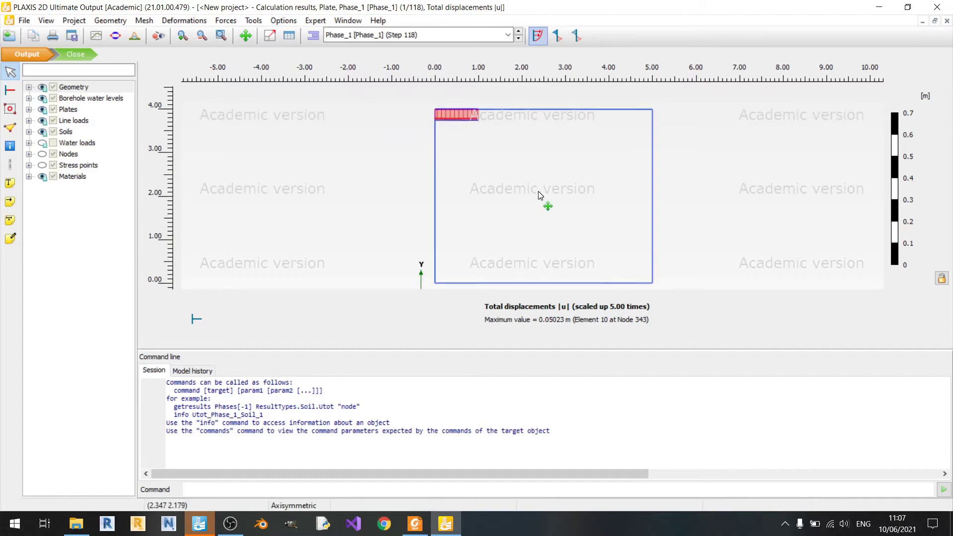
pyautogui.moveTo(540, 194); pyautogui.dragTo(561, 186)
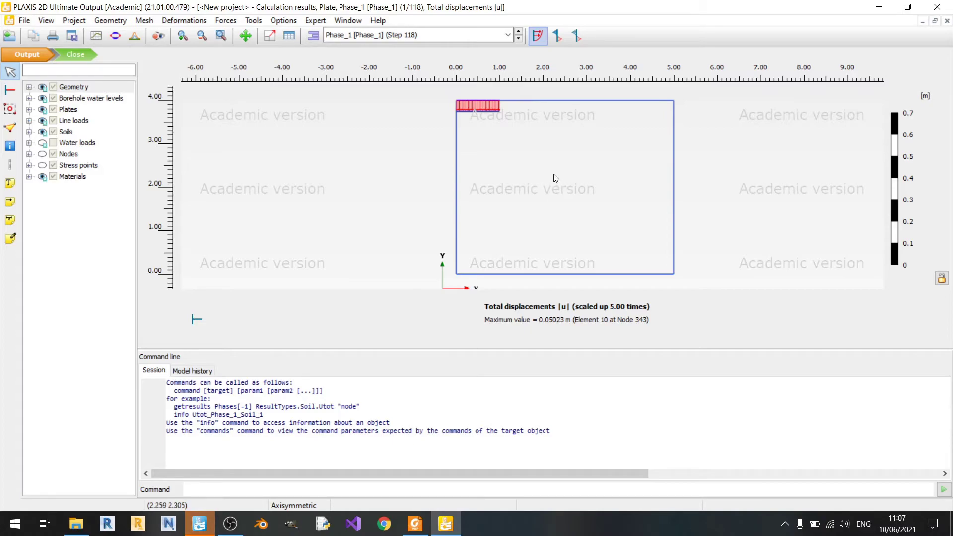
pyautogui.moveTo(555, 179); pyautogui.dragTo(538, 182)
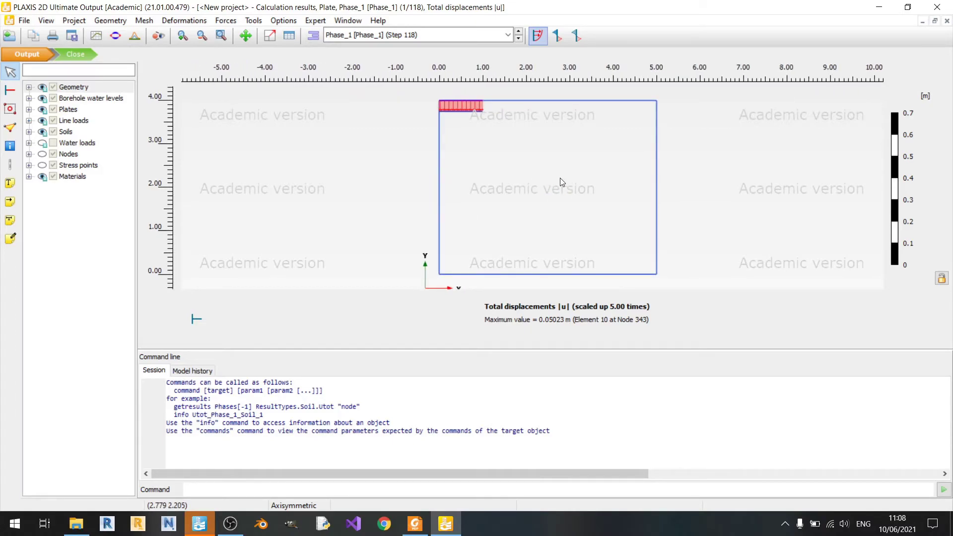
pyautogui.moveTo(563, 182); pyautogui.dragTo(555, 206)
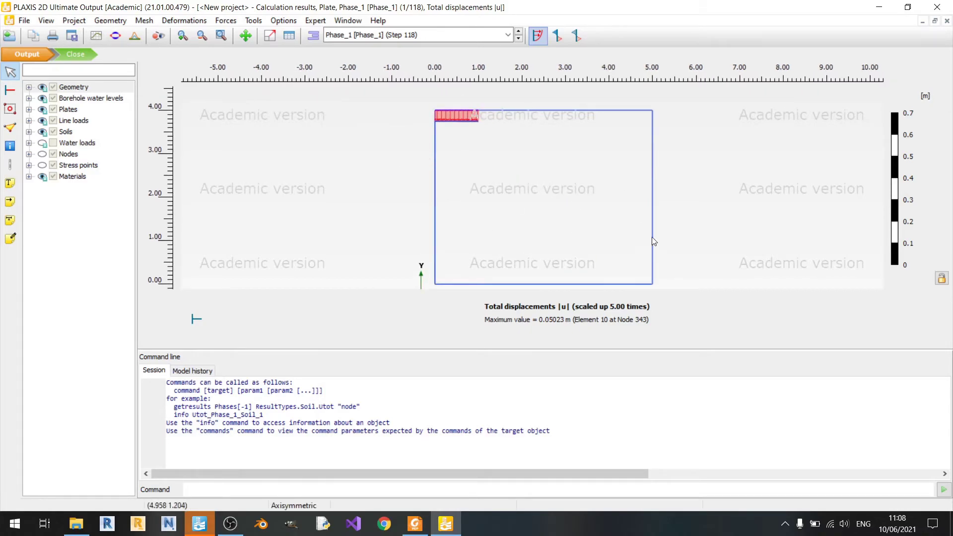
pyautogui.press('Escape')
# Start a new chart with Node 4's total displacement |u| on the X-axis.
pyautogui.click(96, 35)
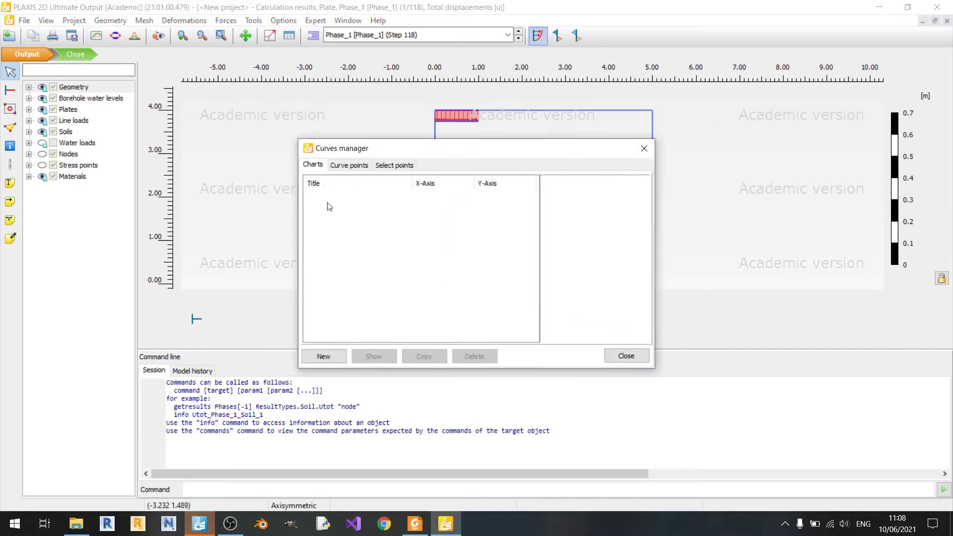
pyautogui.click(333, 355)
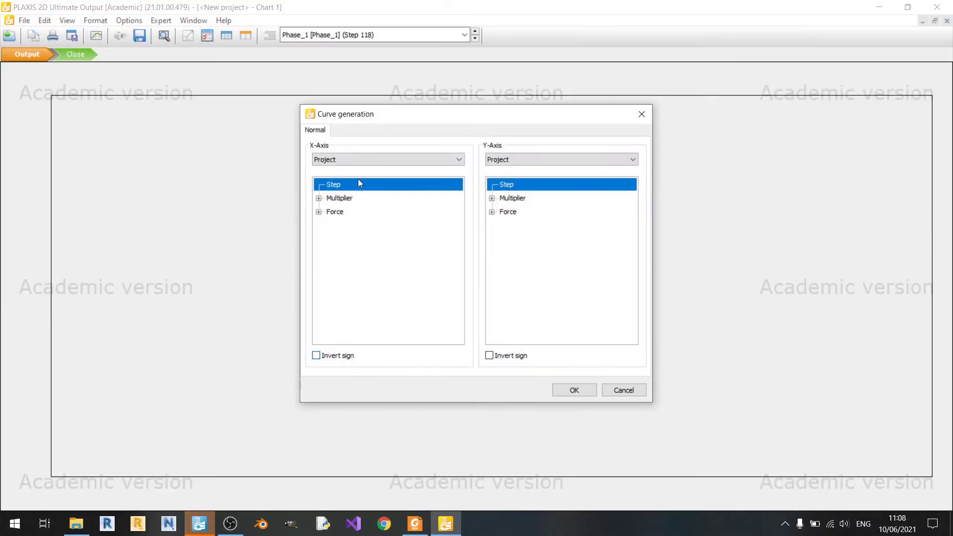
pyautogui.click(349, 161)
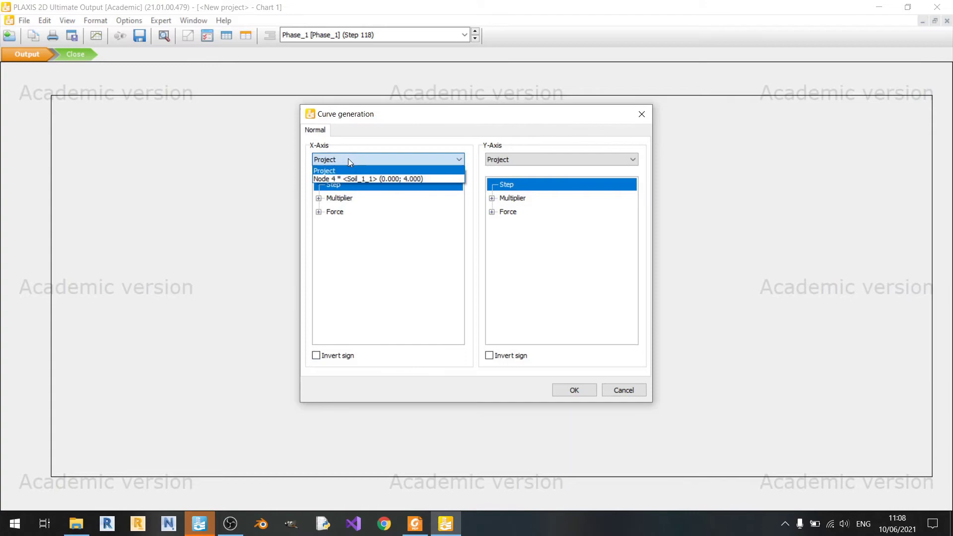
pyautogui.click(334, 175)
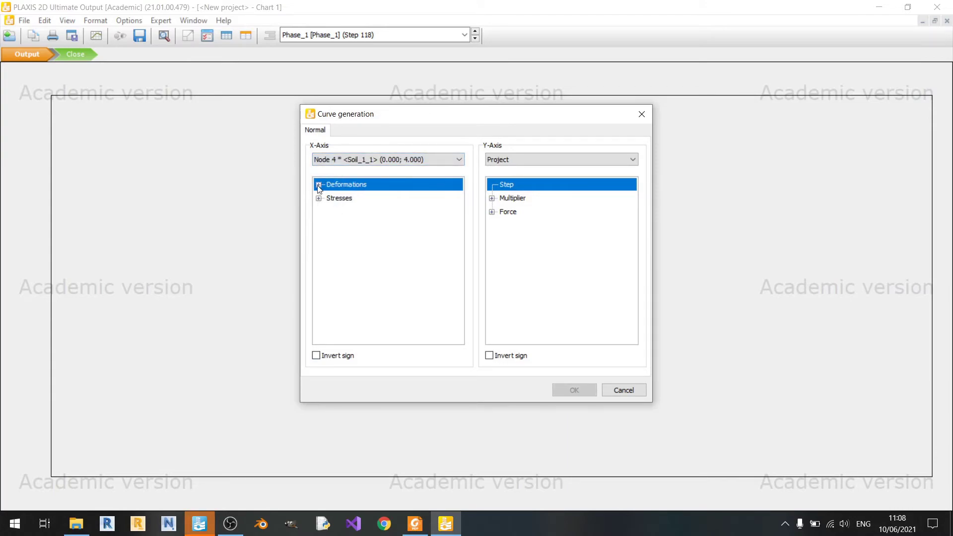
pyautogui.click(318, 185)
pyautogui.click(330, 198)
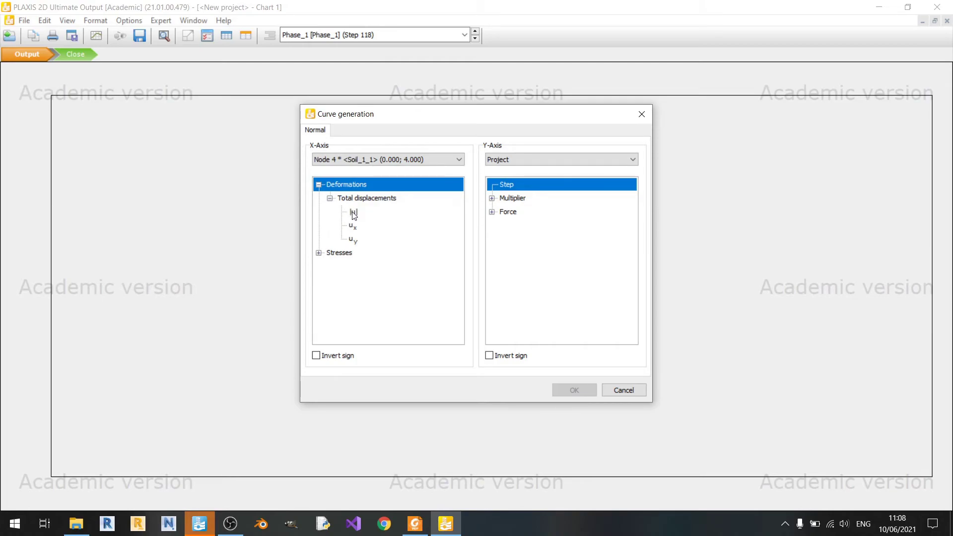
pyautogui.click(354, 212)
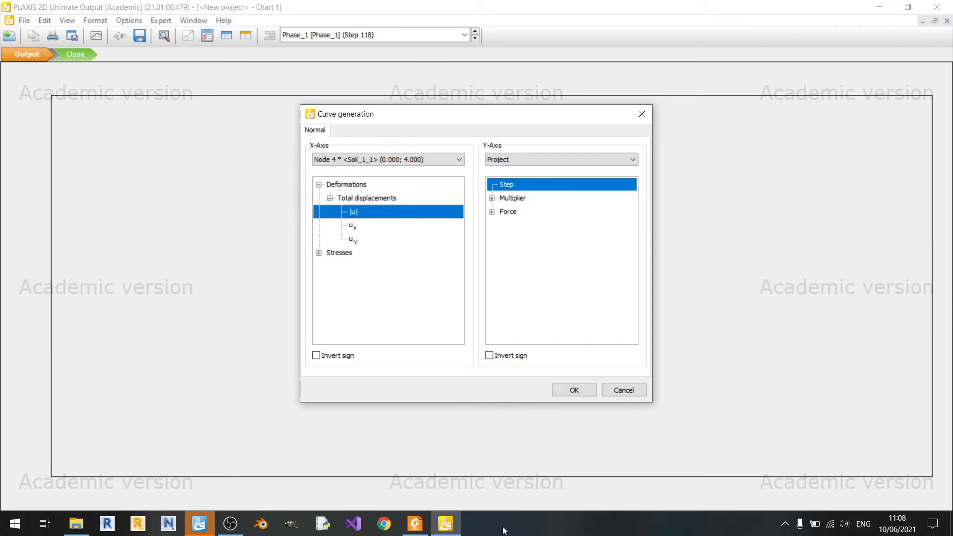
# Set the chart's Y-axis to the project multiplier ΣMstage, as the tutorial specifies.
pyautogui.click(415, 524)
pyautogui.scroll(-3, 574, 320)
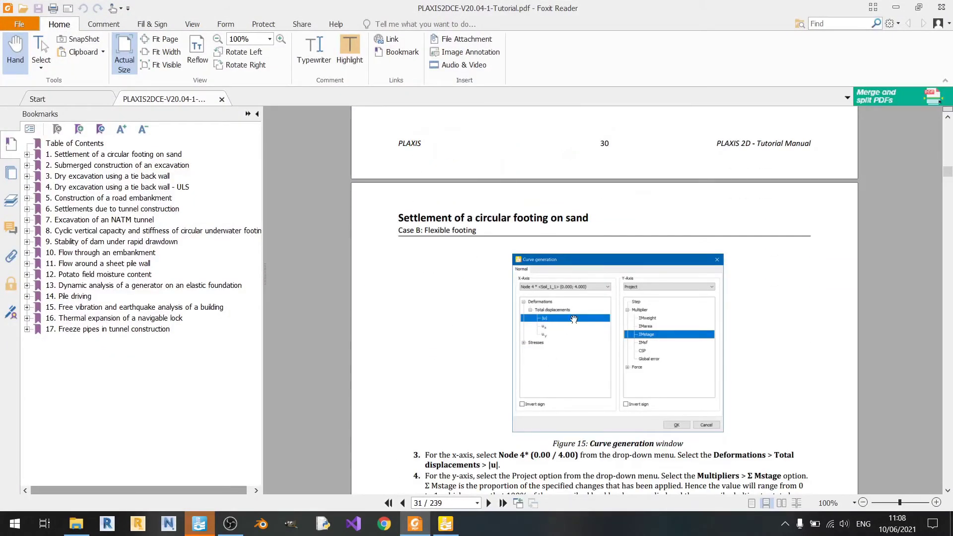
pyautogui.click(445, 523)
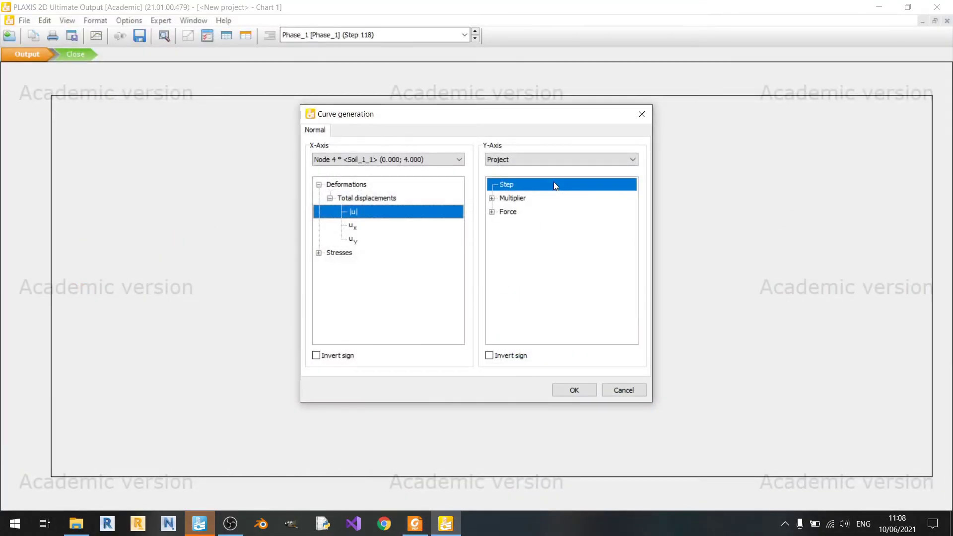
pyautogui.click(492, 198)
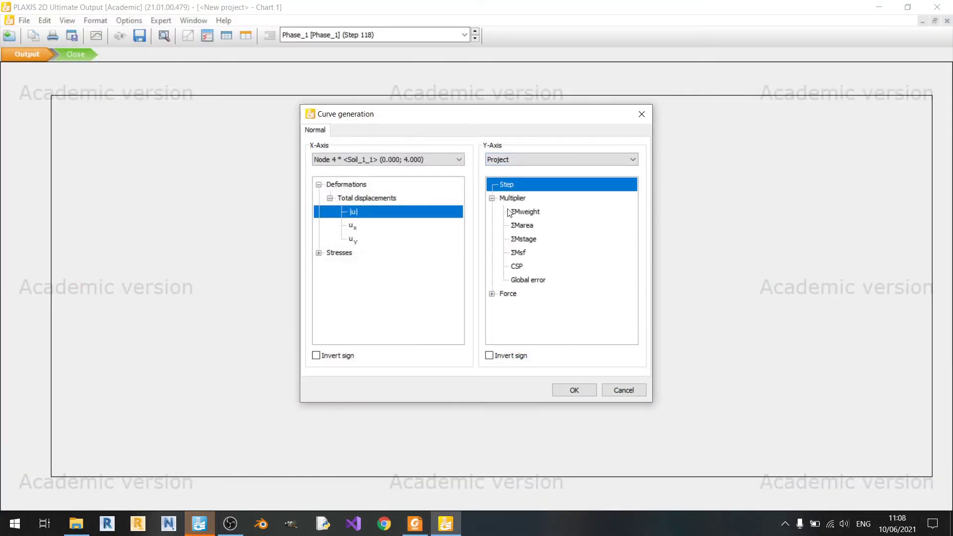
pyautogui.click(532, 238)
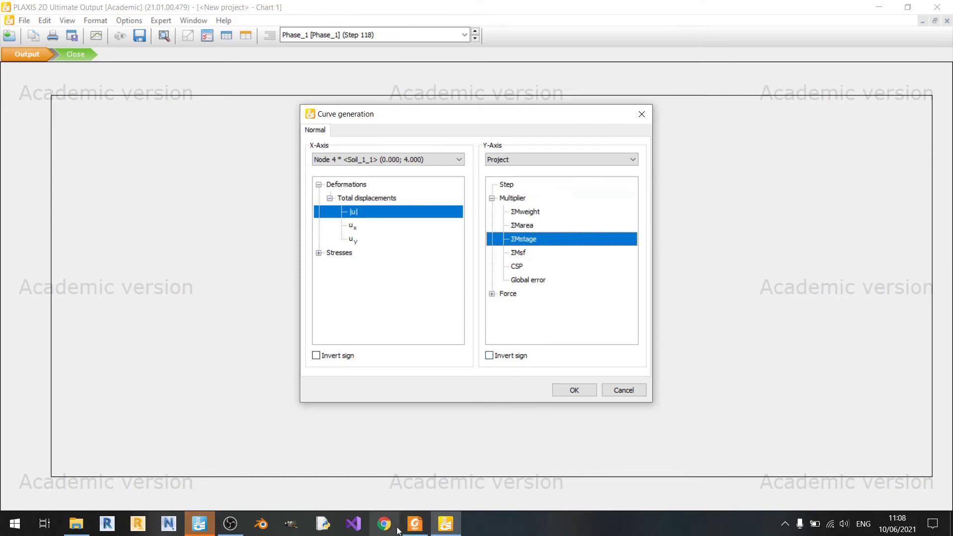
# Review the tutorial's ΣMstage explanation and expected curve before generating the chart.
pyautogui.click(415, 524)
pyautogui.scroll(-8, 483, 325)
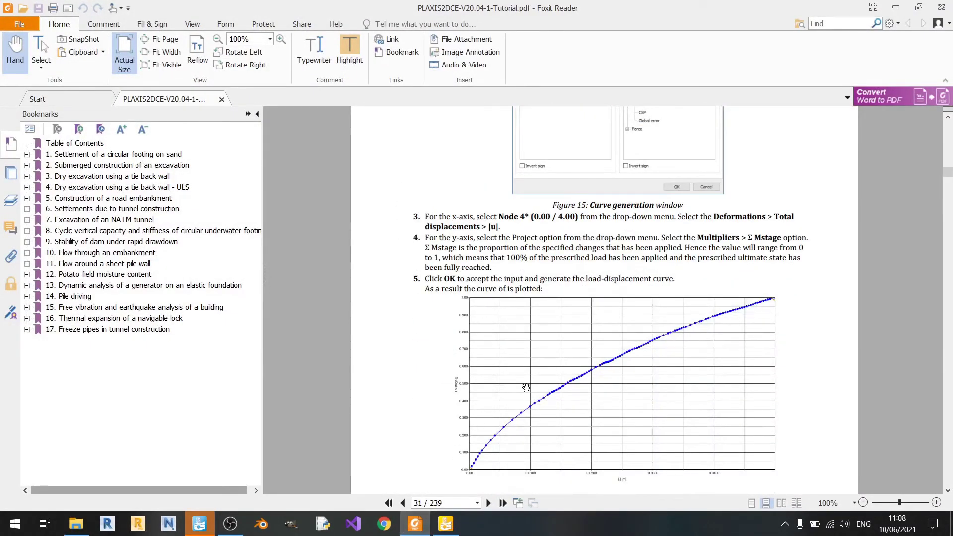
pyautogui.scroll(-1, 525, 387)
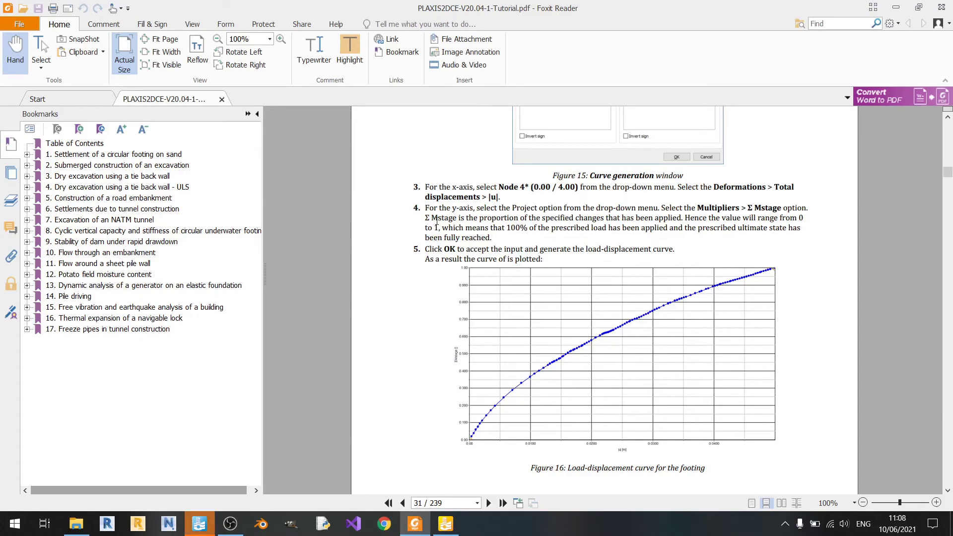
pyautogui.moveTo(436, 222); pyautogui.dragTo(487, 239)
pyautogui.click(569, 243)
pyautogui.click(445, 524)
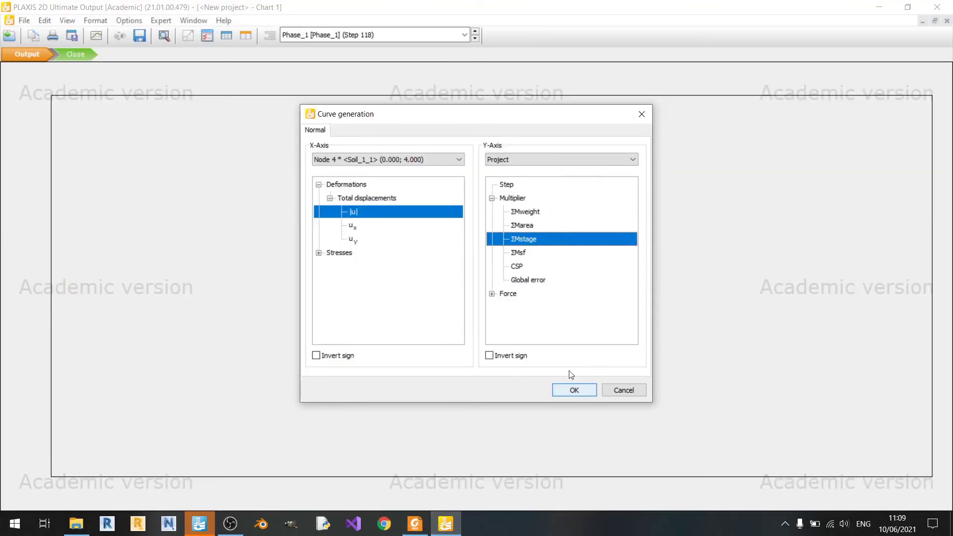
# Generate Chart 1 and compare its ΣMstage–|u| curve with the tutorial's figure.
pyautogui.click(571, 387)
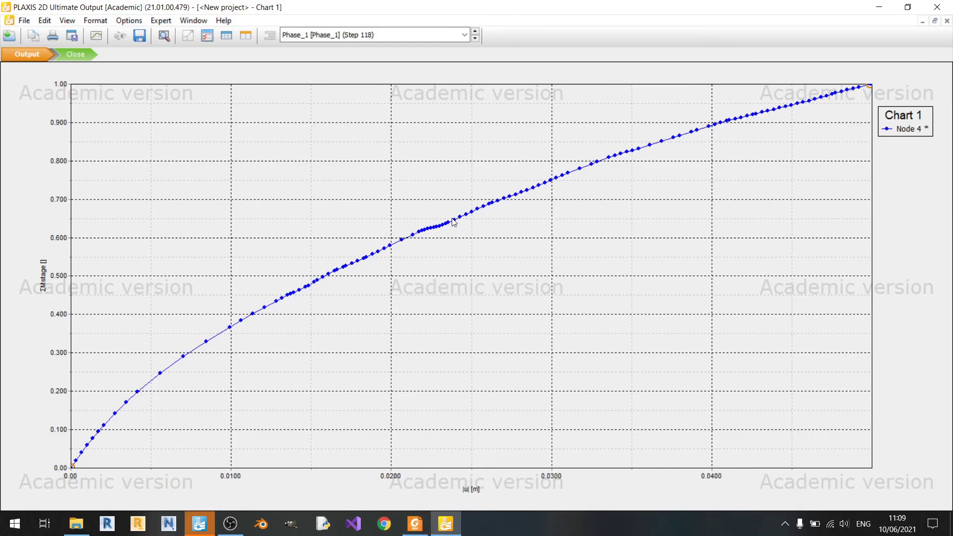
pyautogui.click(415, 524)
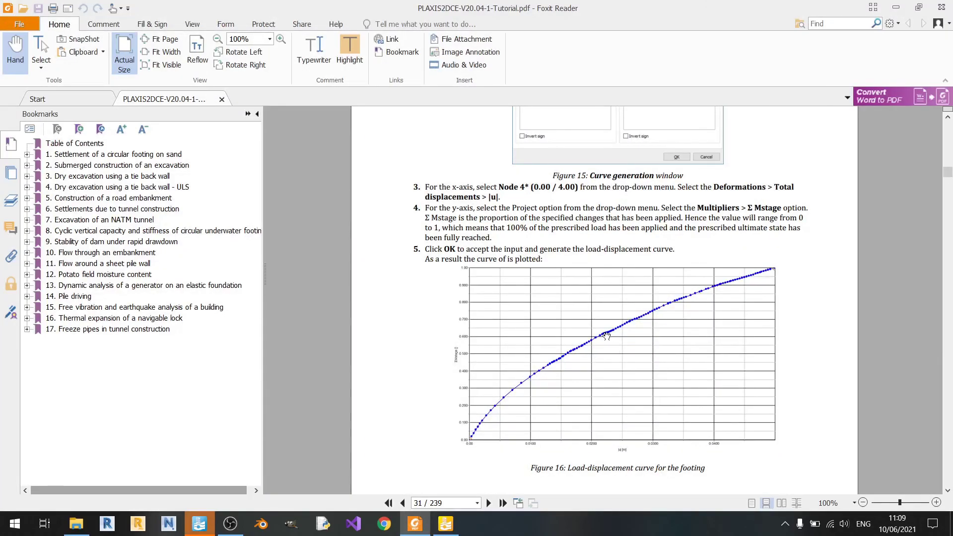
pyautogui.moveTo(653, 355); pyautogui.dragTo(619, 271)
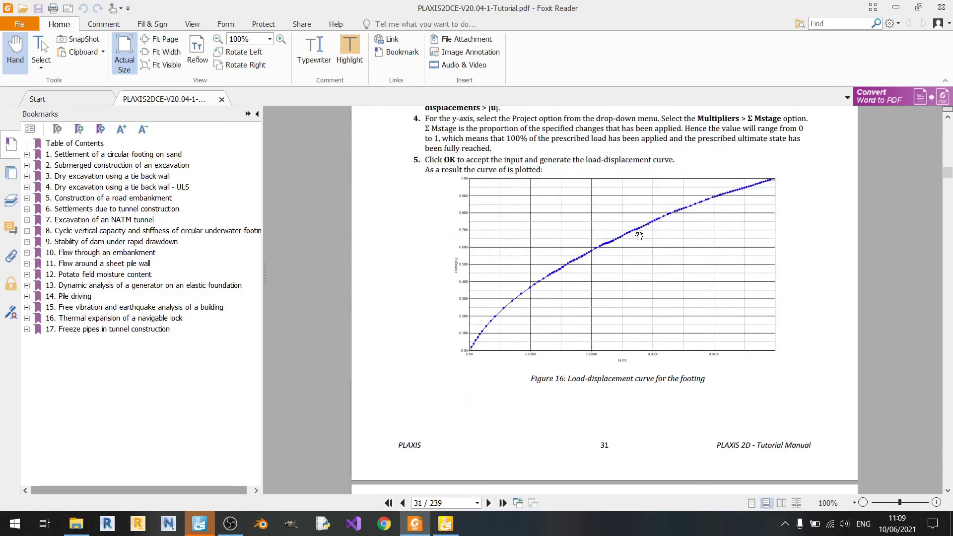
pyautogui.click(445, 524)
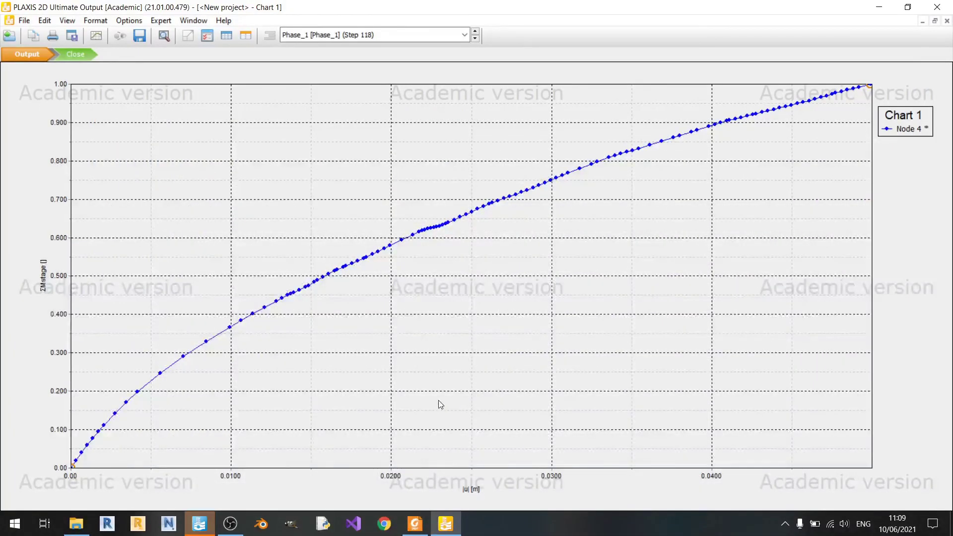